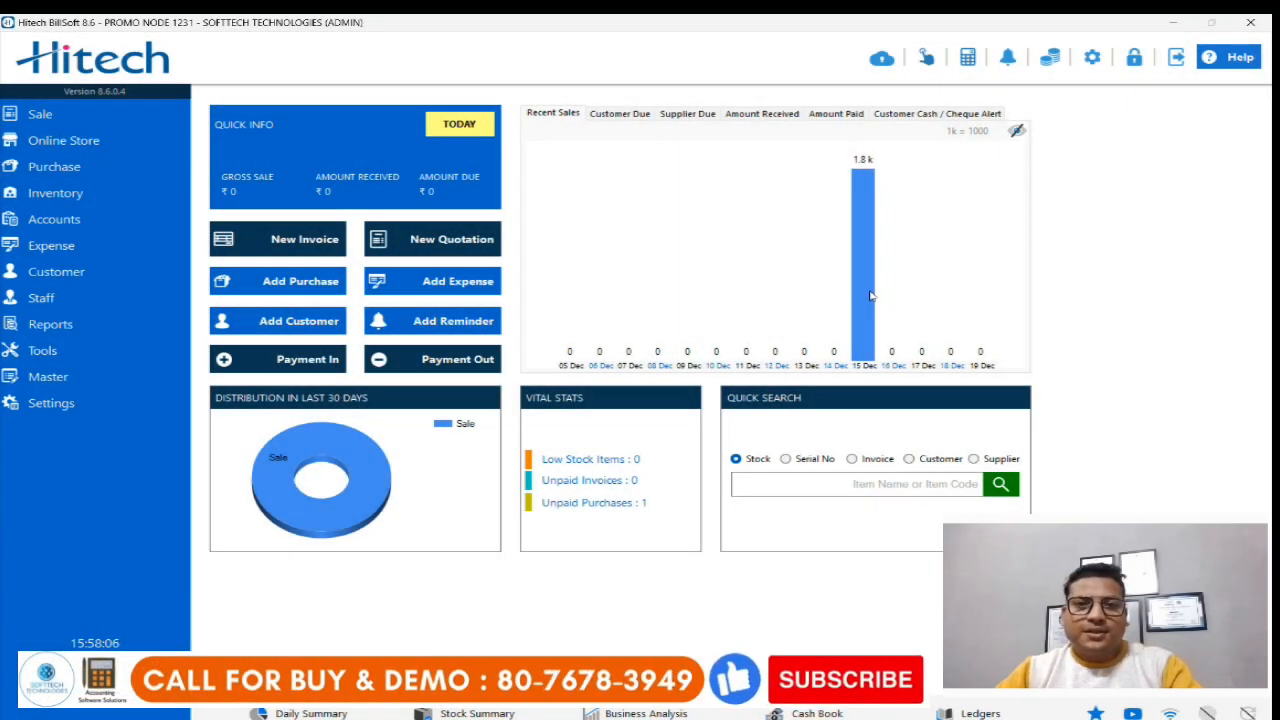
Open a new sale invoice form to view its layout, and close it without saving.
click(180, 112)
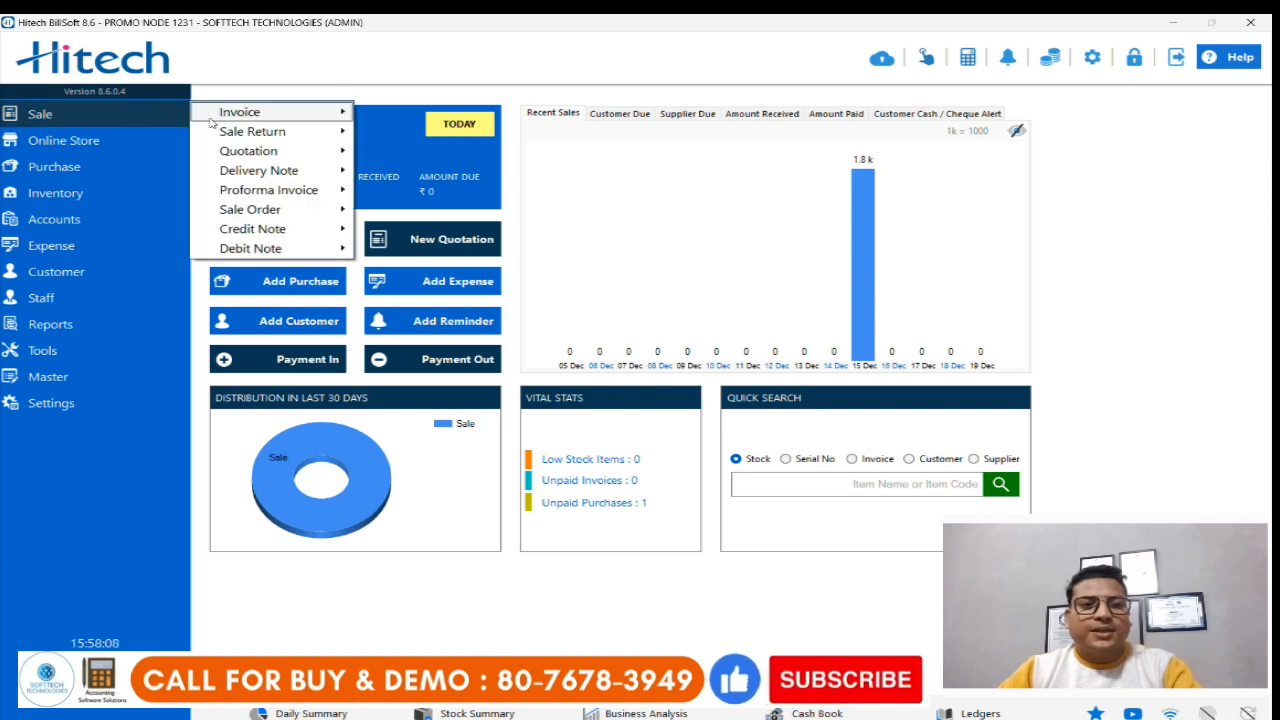
mouse_move(300, 112)
click(447, 121)
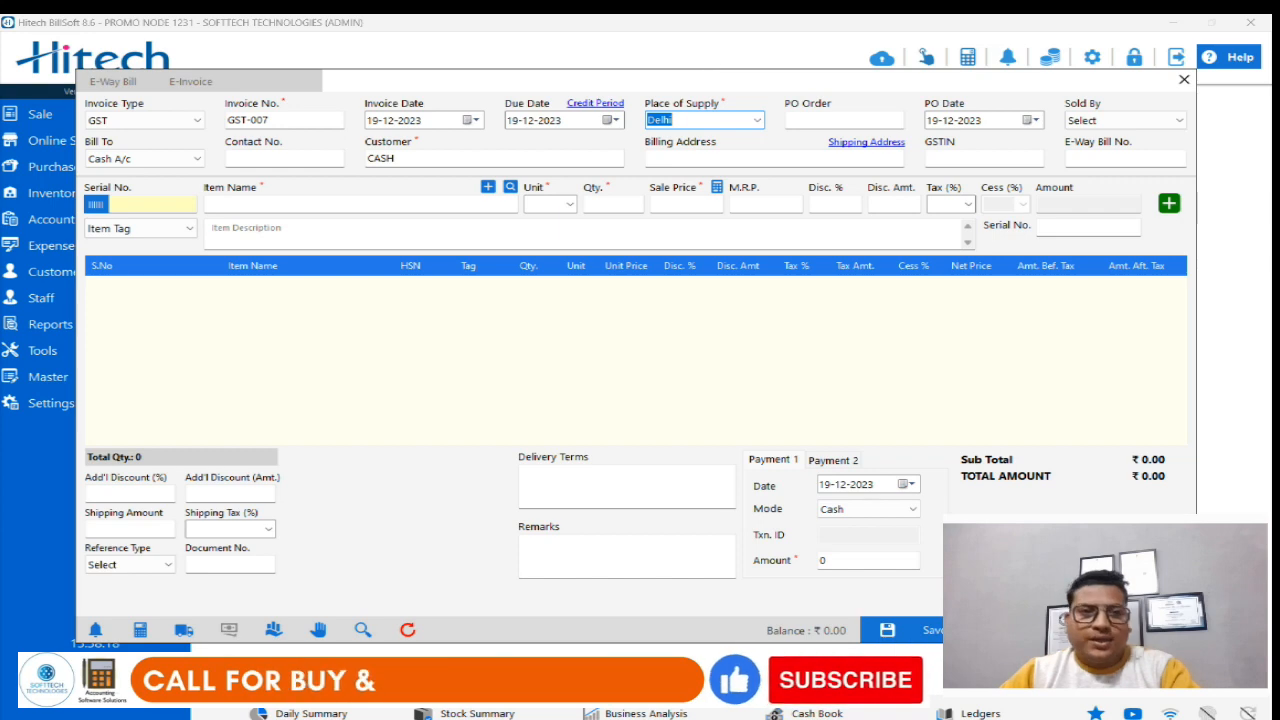
click(1185, 80)
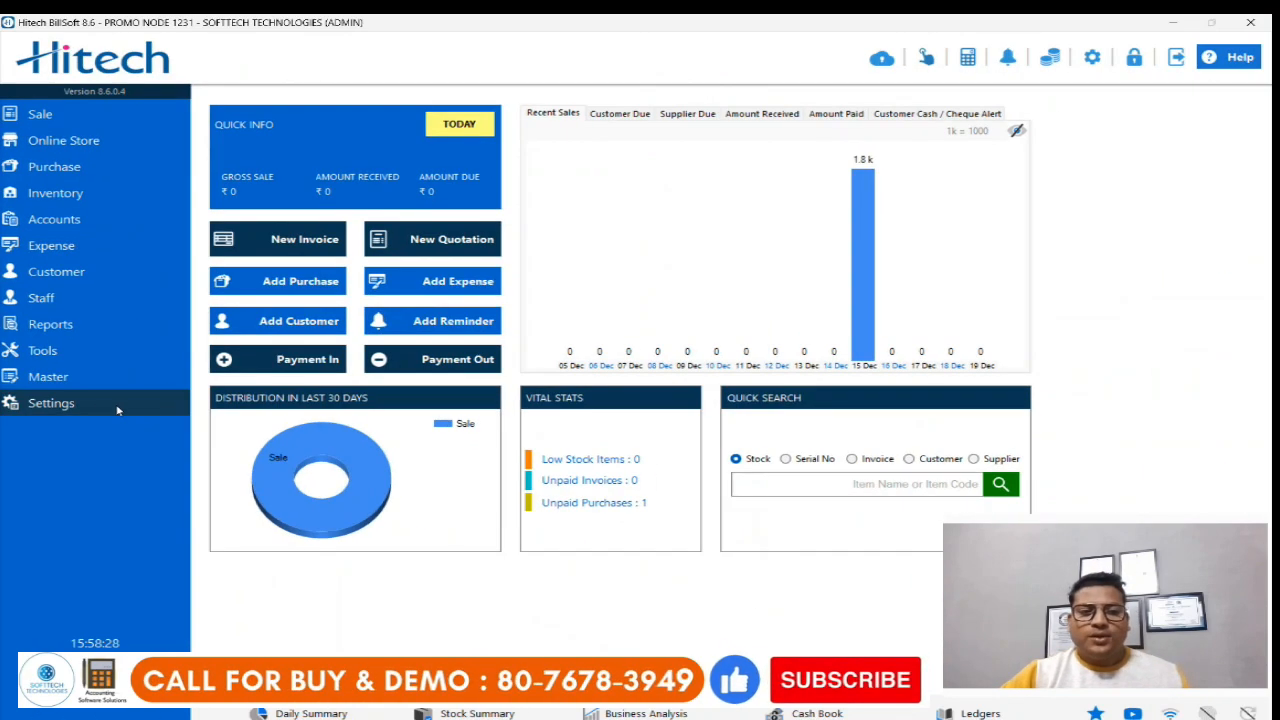
Set the billing engine to General in the application's billing settings and close the settings.
click(77, 405)
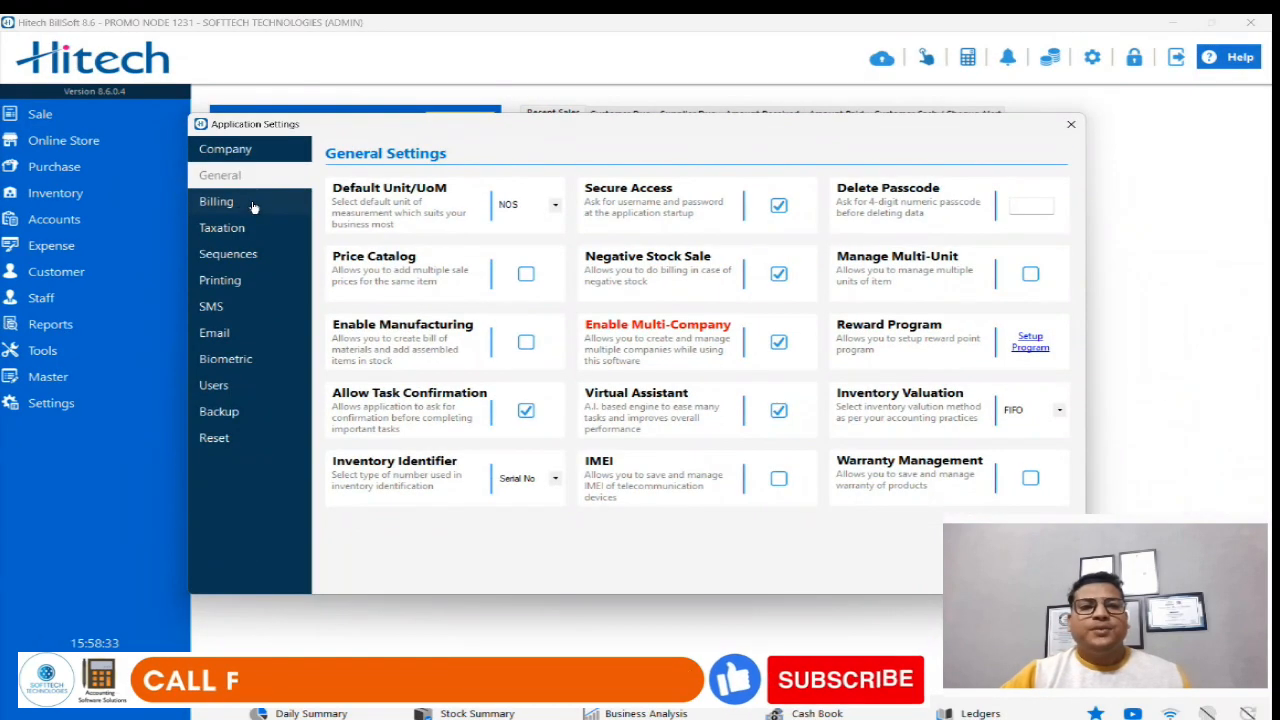
click(240, 228)
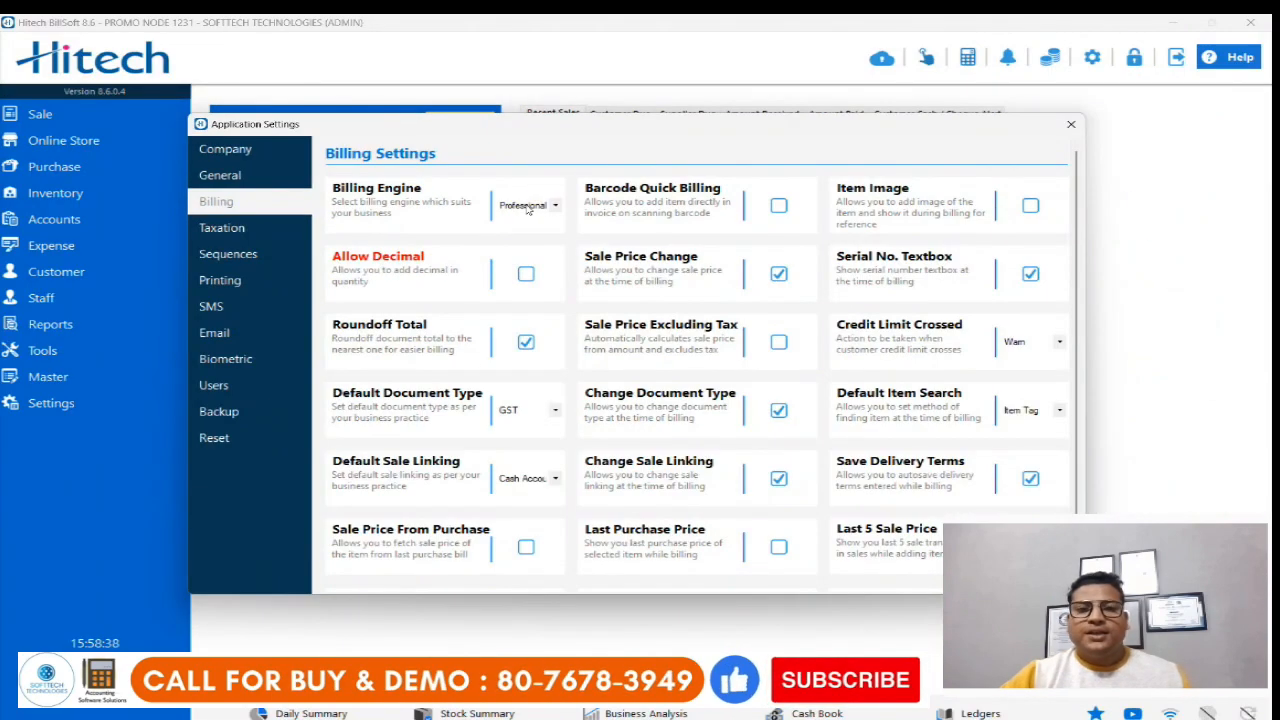
click(527, 207)
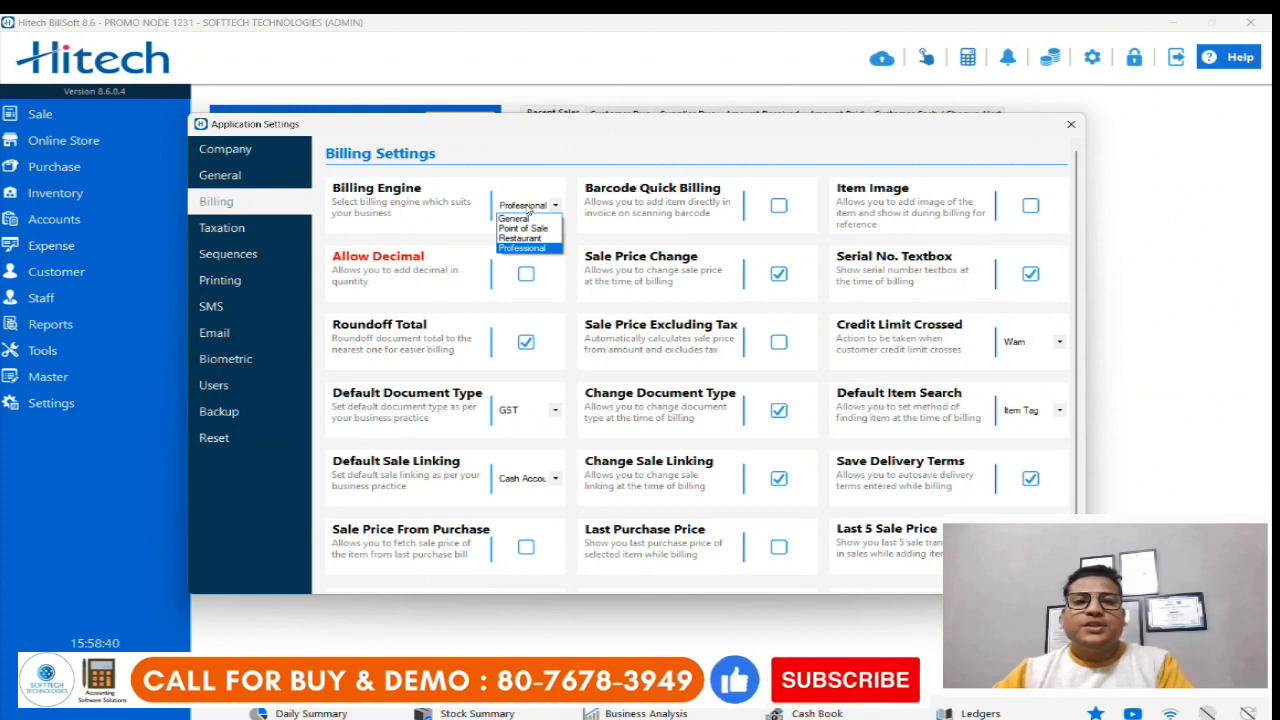
click(518, 219)
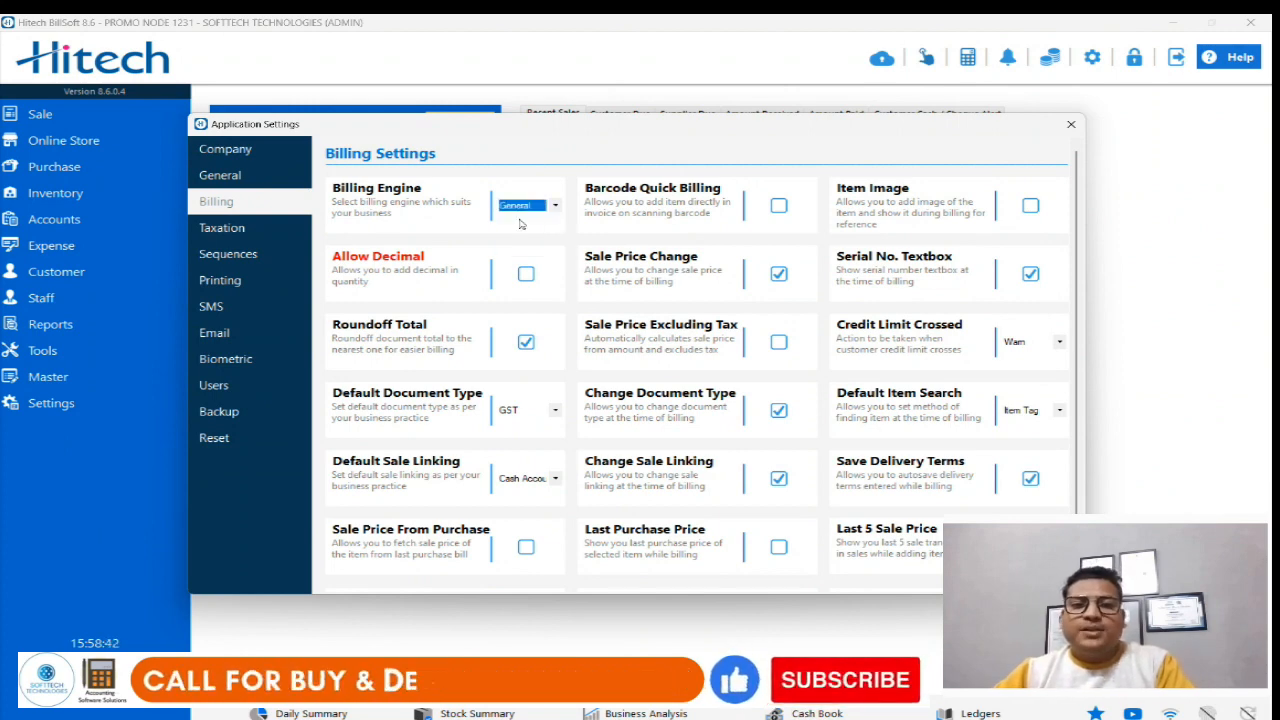
click(1071, 124)
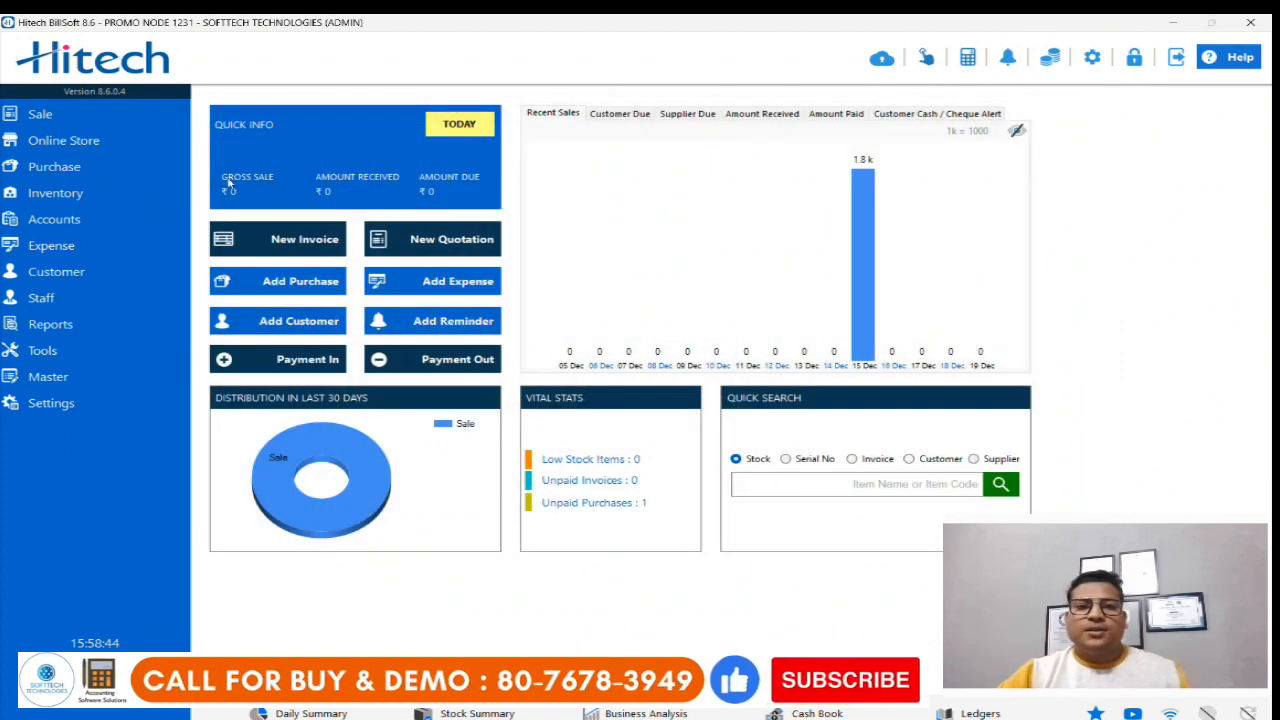
Open a new sale invoice to view the General billing layout, and close it without saving.
click(155, 116)
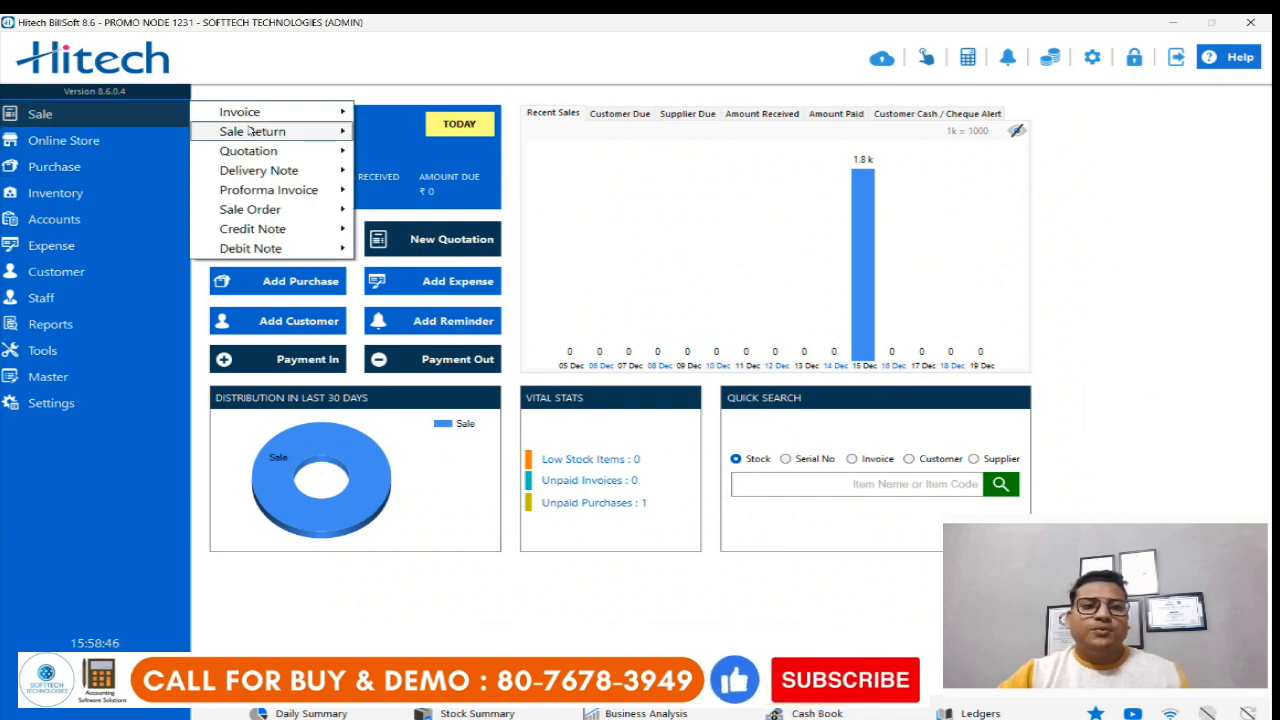
mouse_move(258, 116)
click(426, 113)
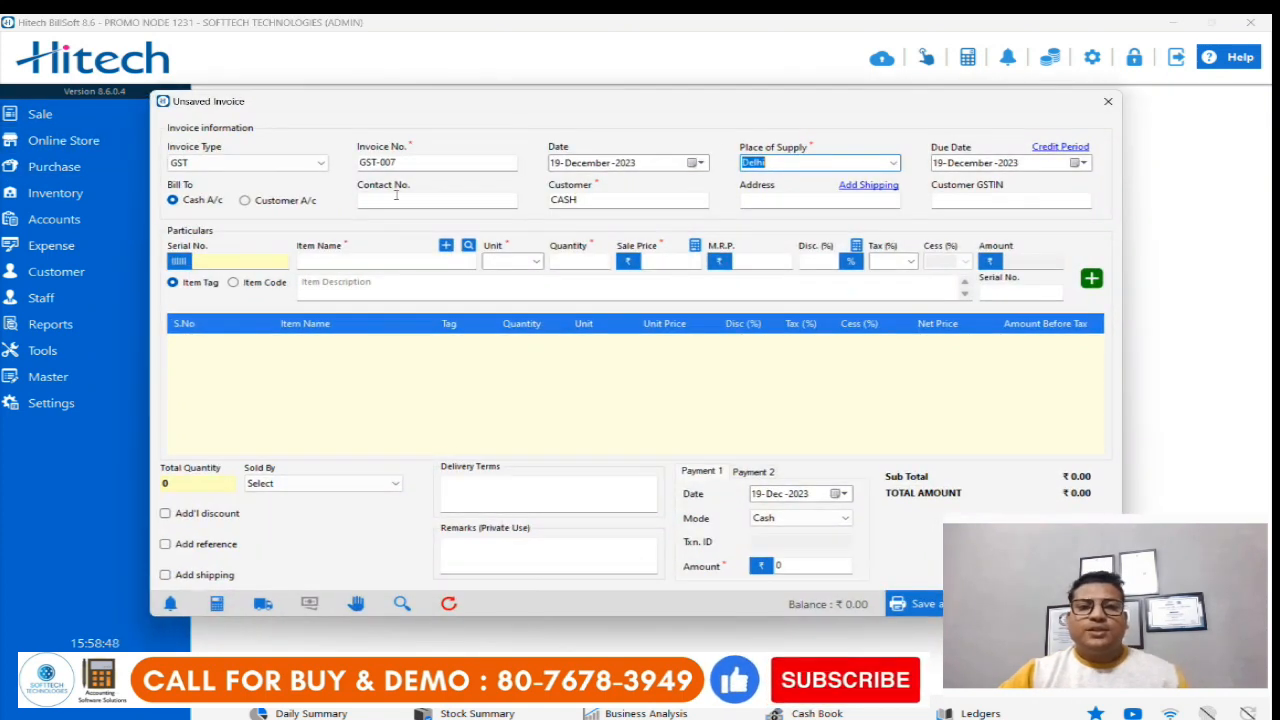
click(1108, 102)
Set the billing engine to Point of Sale in the application's billing settings and close the settings.
click(51, 403)
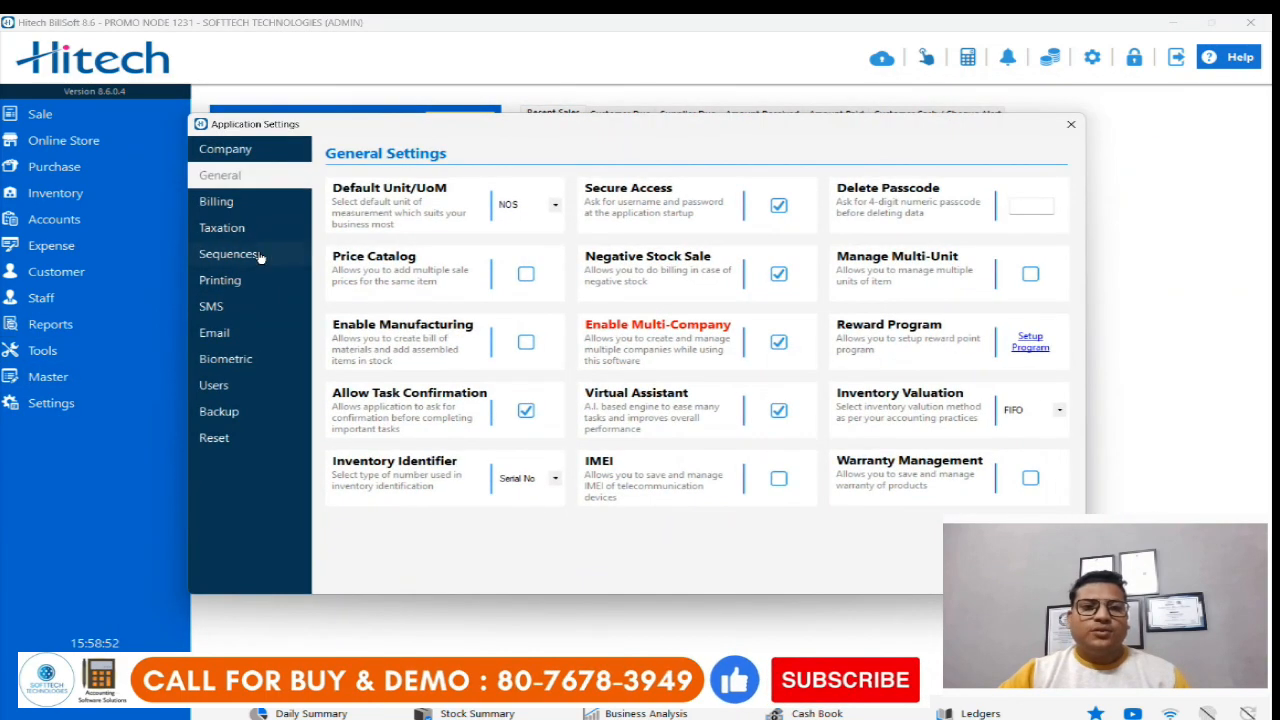
click(218, 202)
click(516, 208)
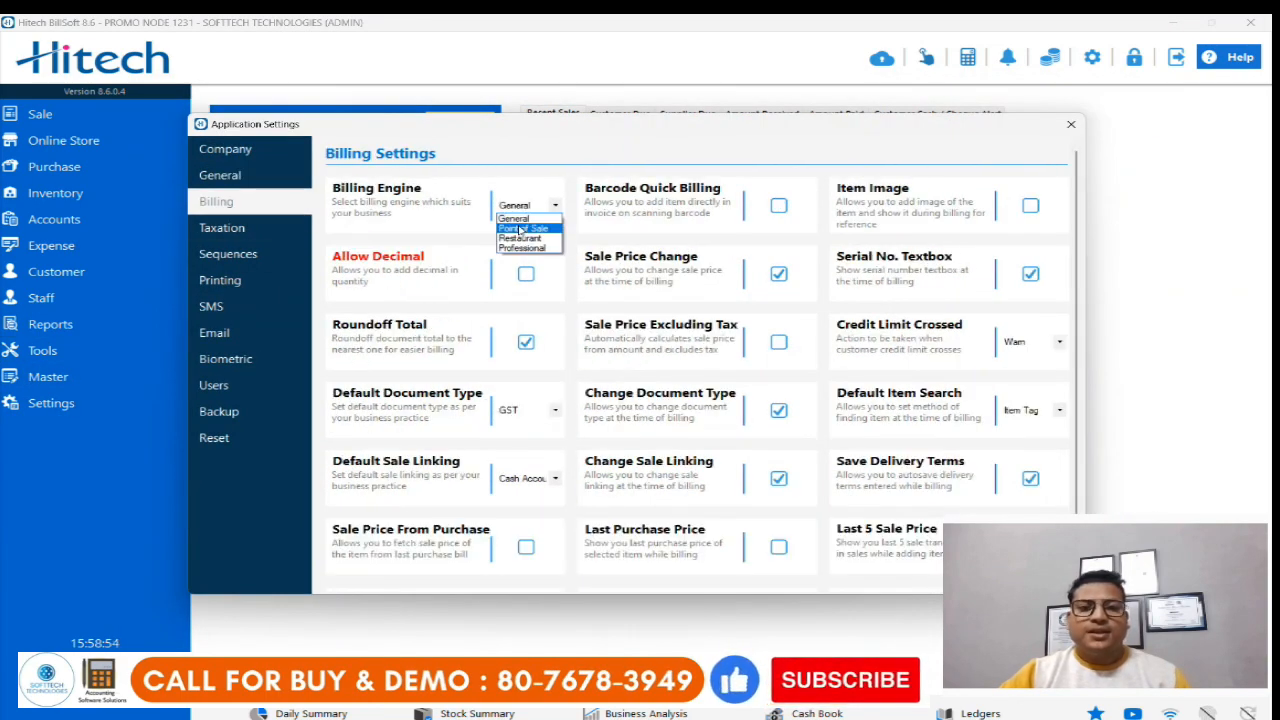
click(524, 229)
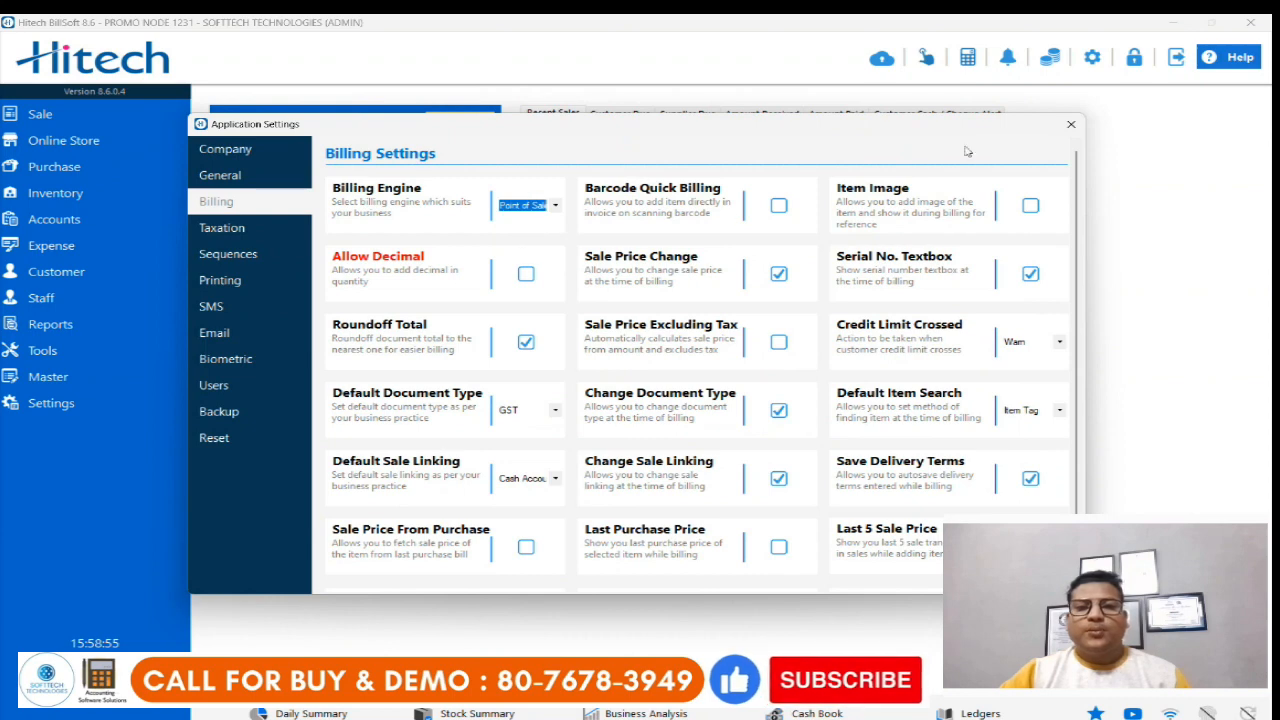
click(1071, 124)
Open a new sale invoice to view the Point of Sale billing screen, and return to the dashboard.
click(57, 116)
mouse_move(345, 113)
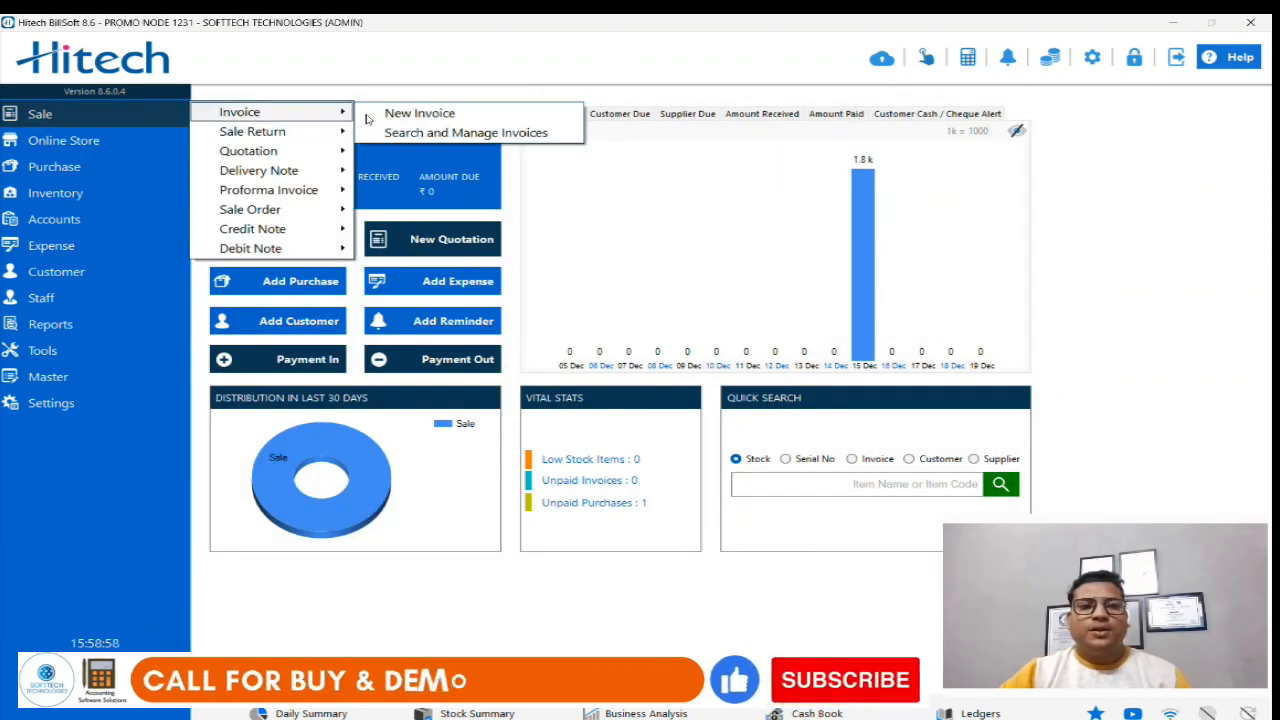
click(410, 115)
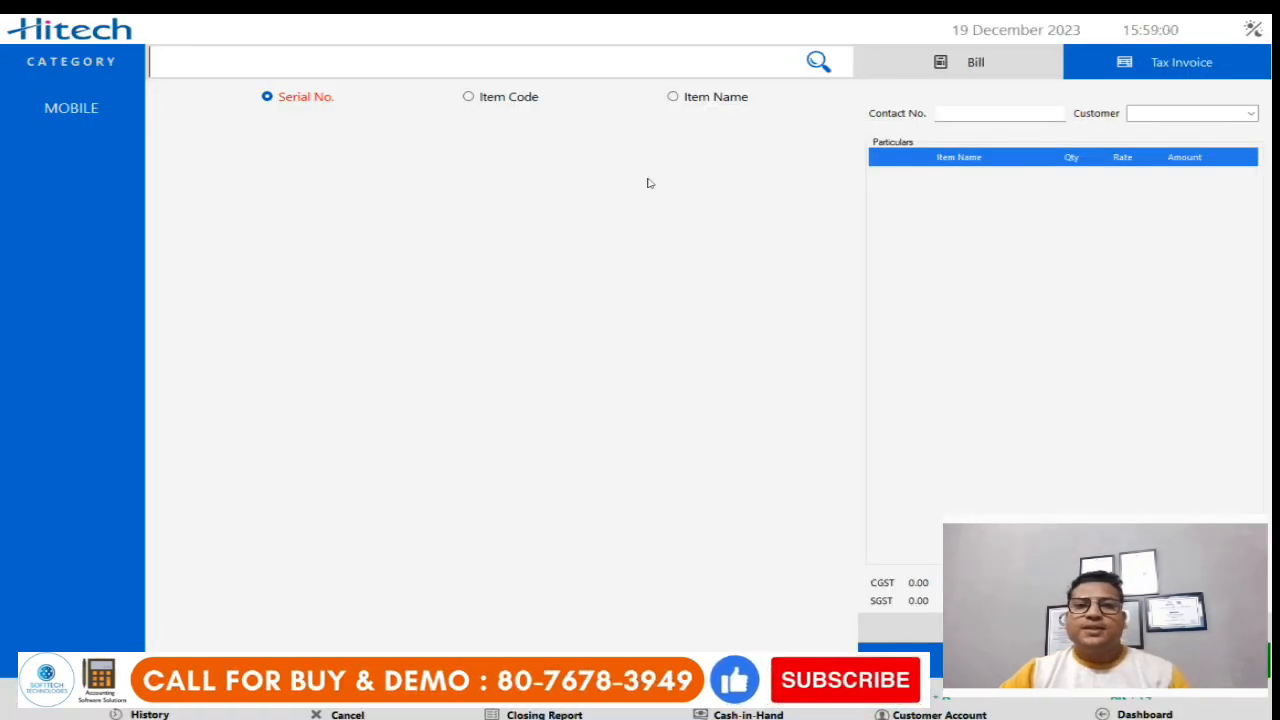
click(1136, 716)
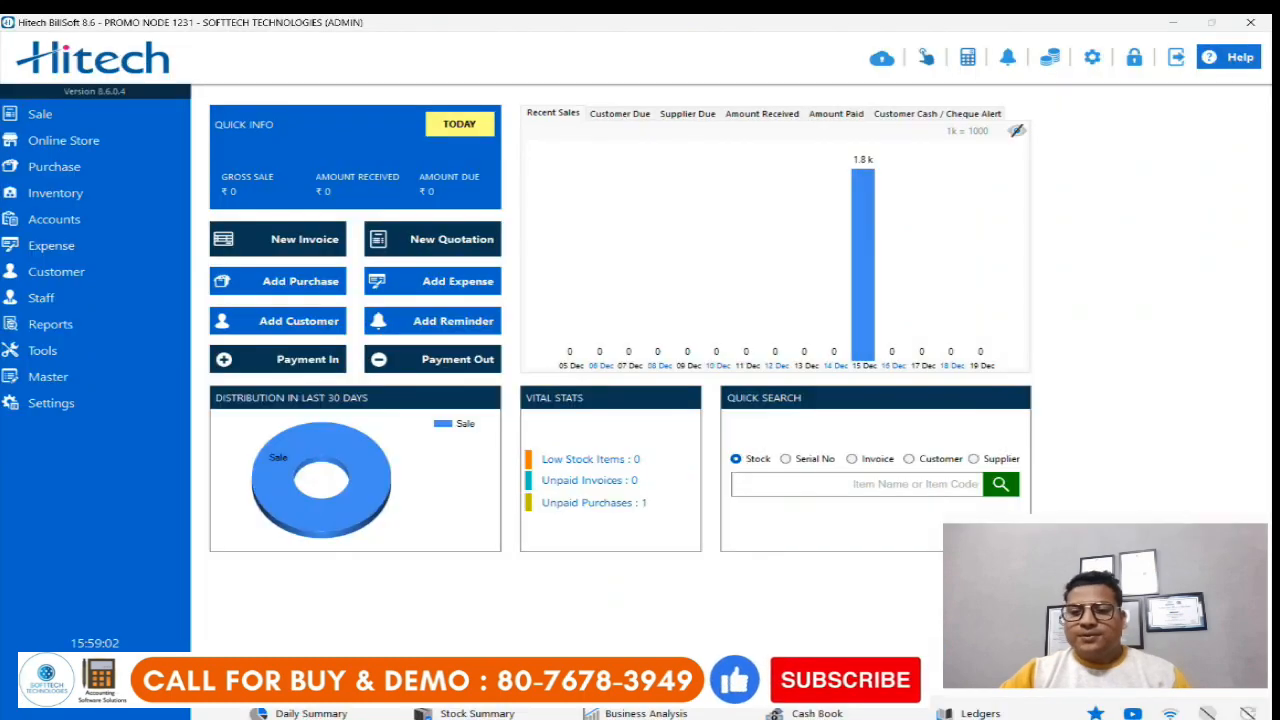
Set the billing engine to Professional in the application's billing settings and close the settings.
click(57, 412)
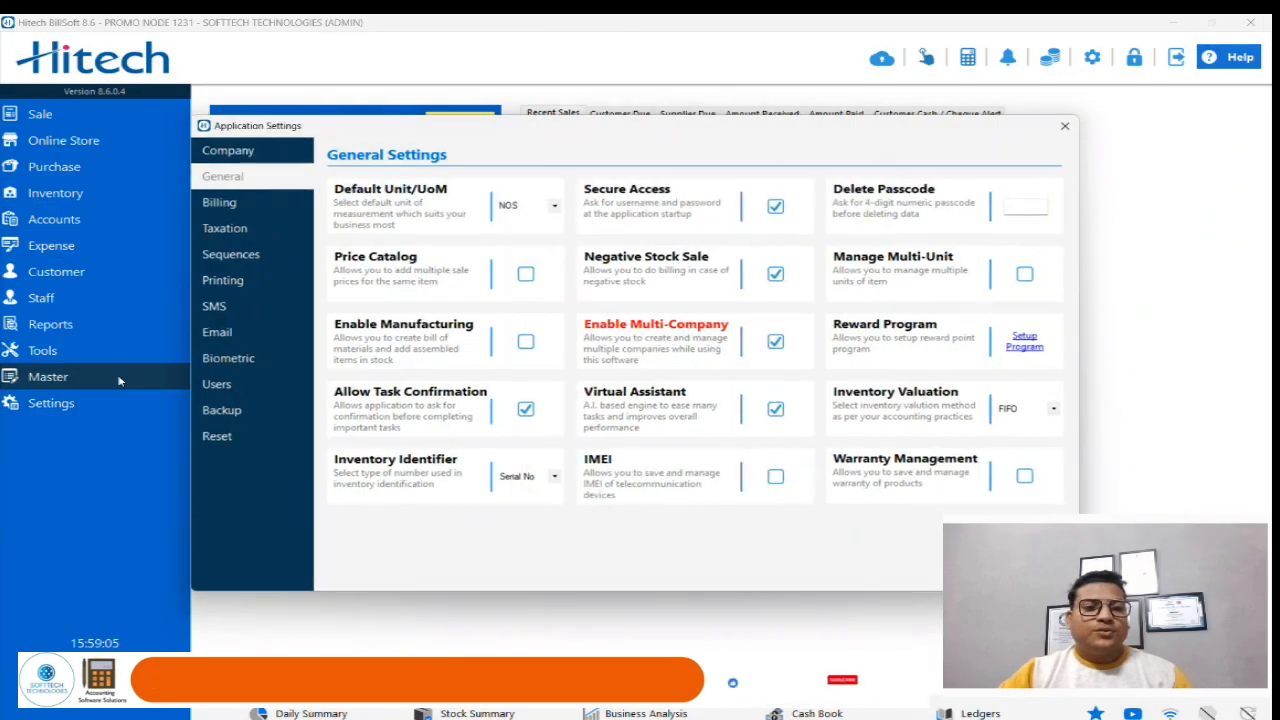
click(251, 201)
click(527, 205)
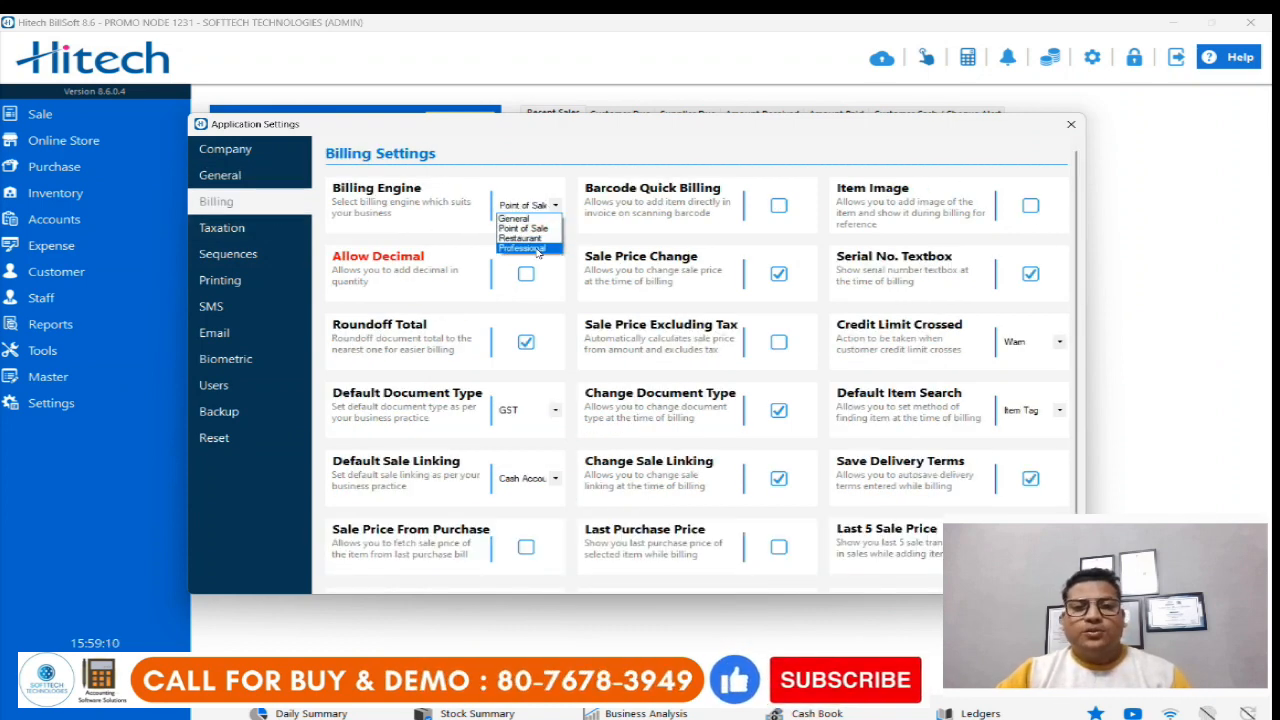
click(538, 249)
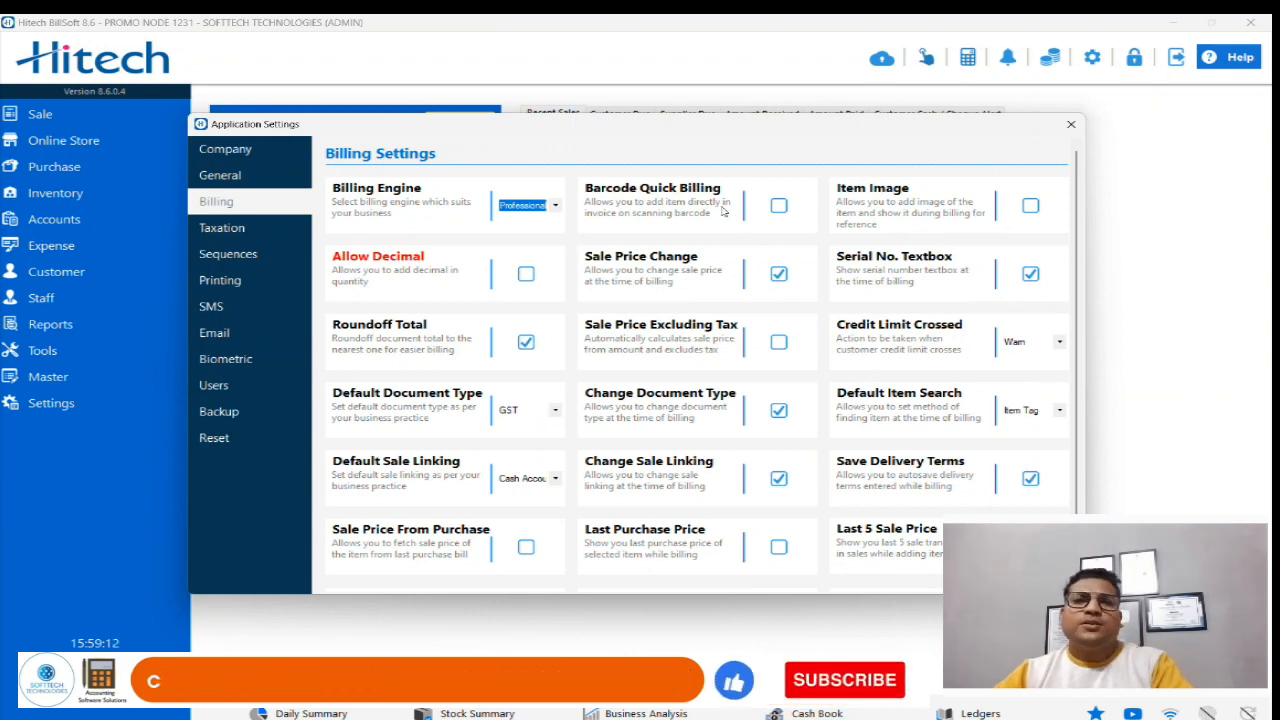
click(535, 206)
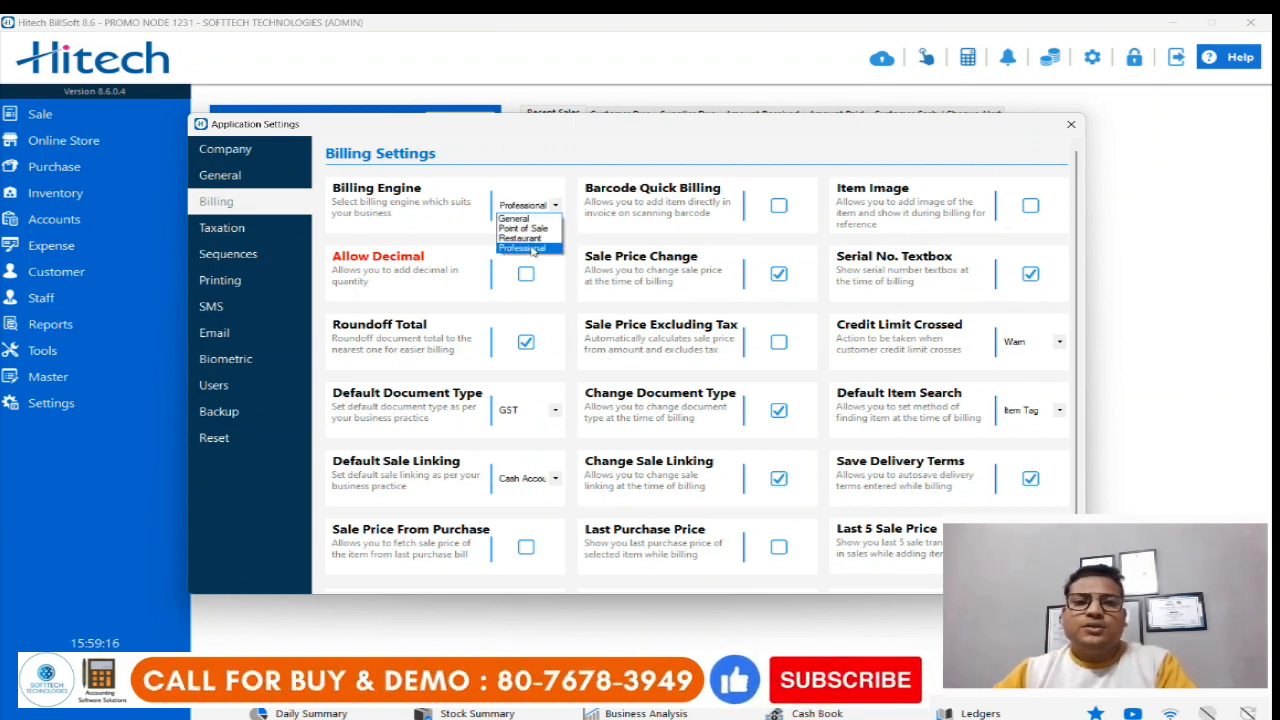
click(538, 248)
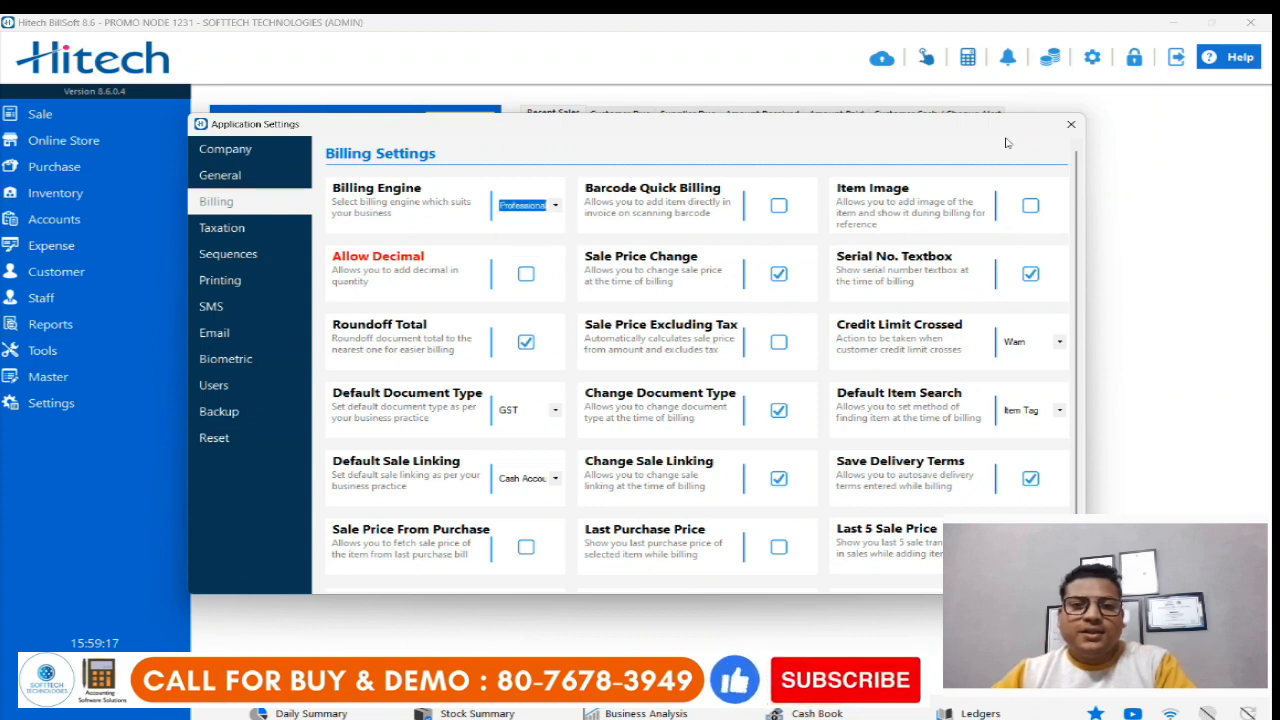
click(1070, 125)
Start a new sale invoice.
click(62, 115)
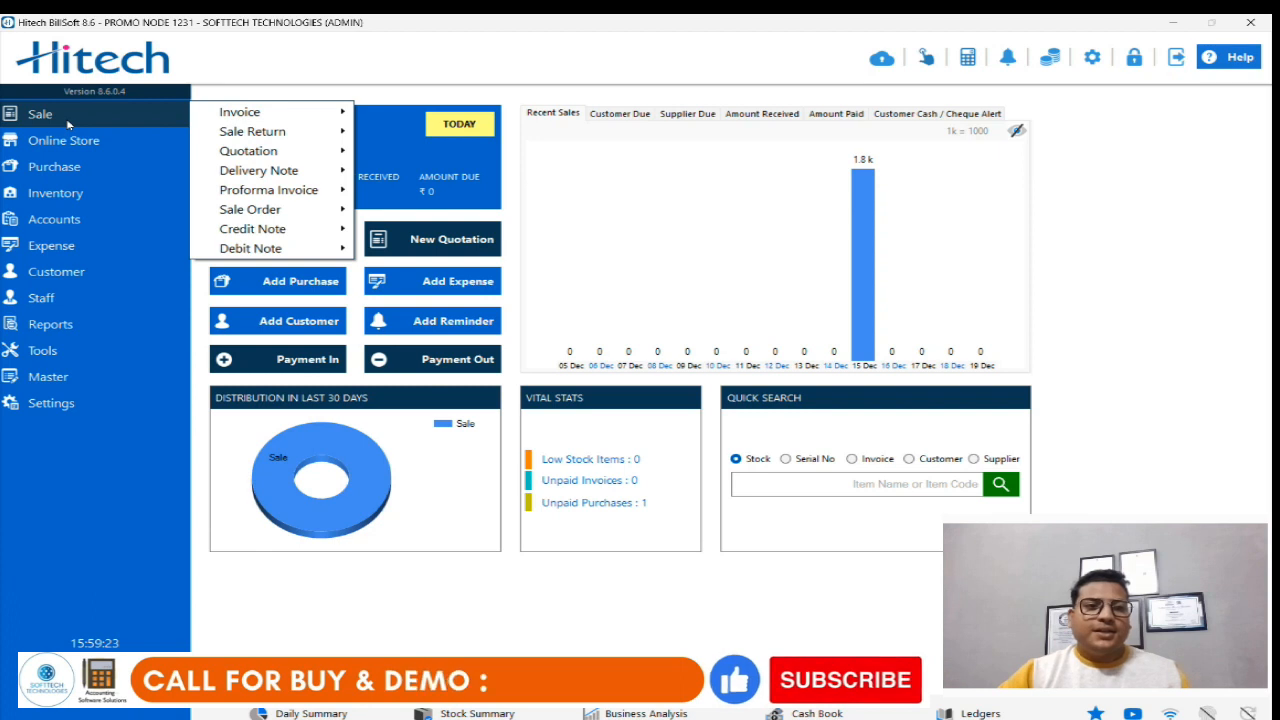
mouse_move(287, 111)
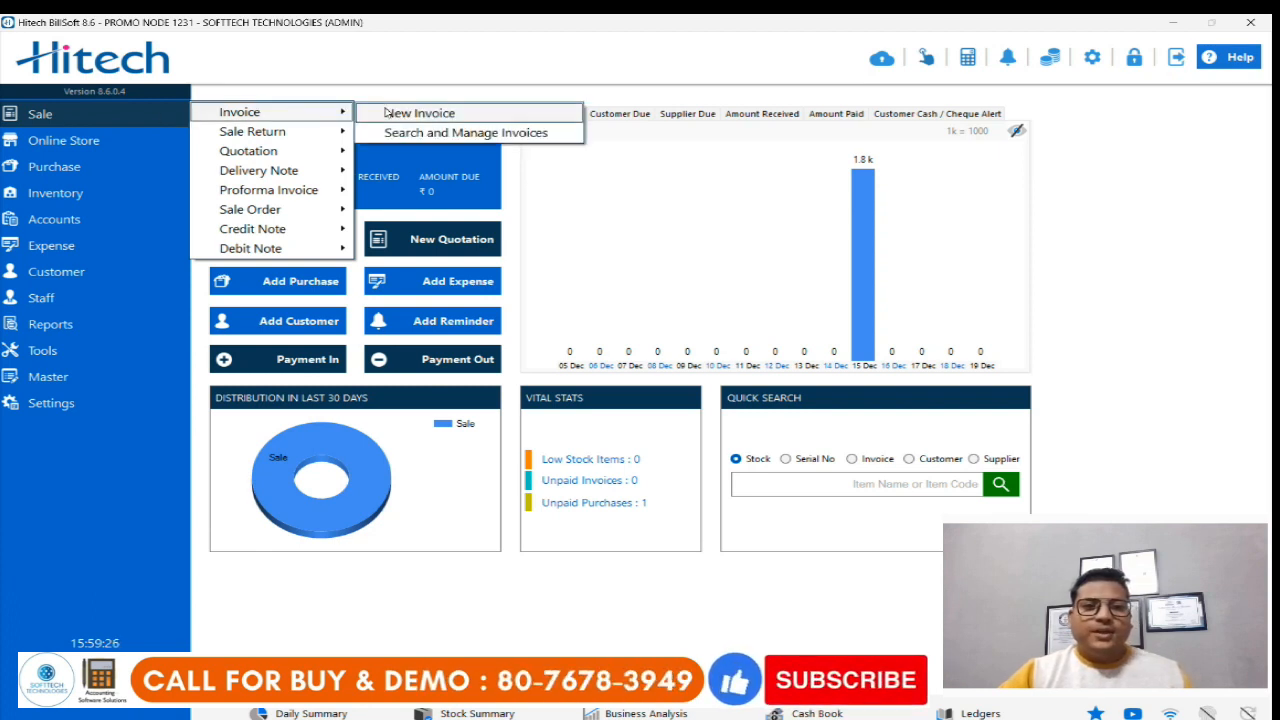
click(447, 117)
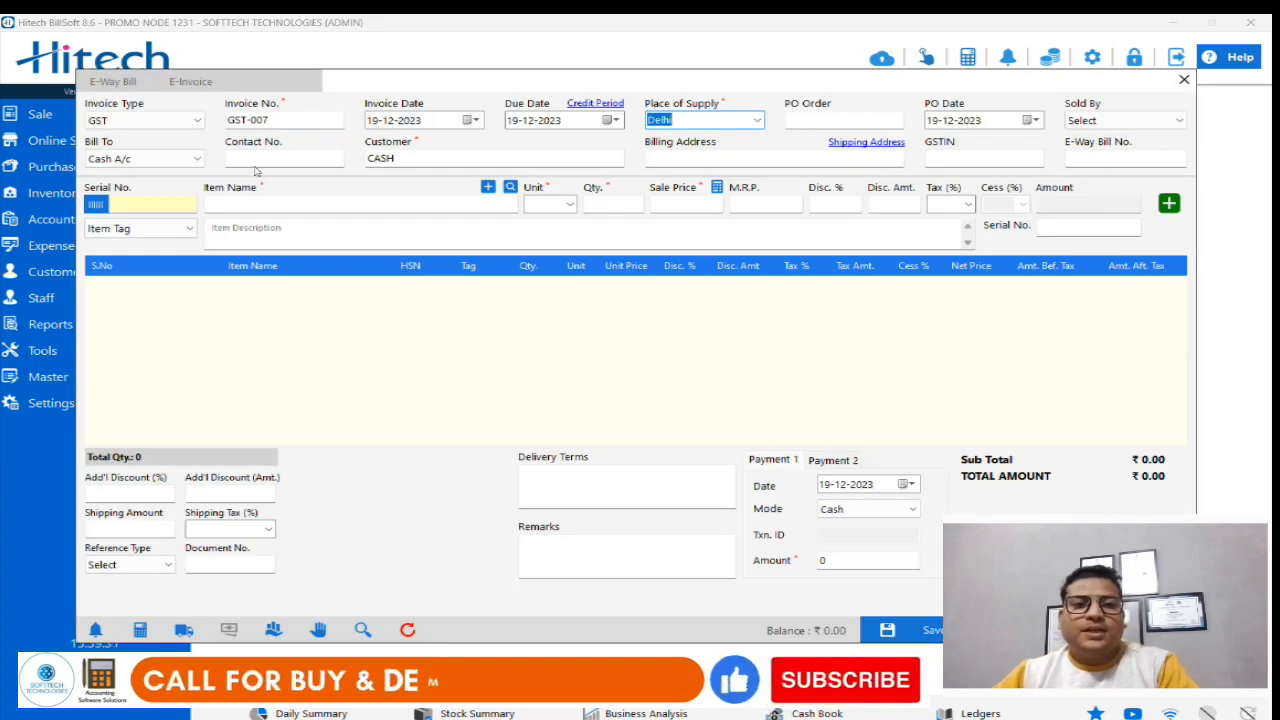
Switch the invoice type to Non GST and back to GST.
click(129, 122)
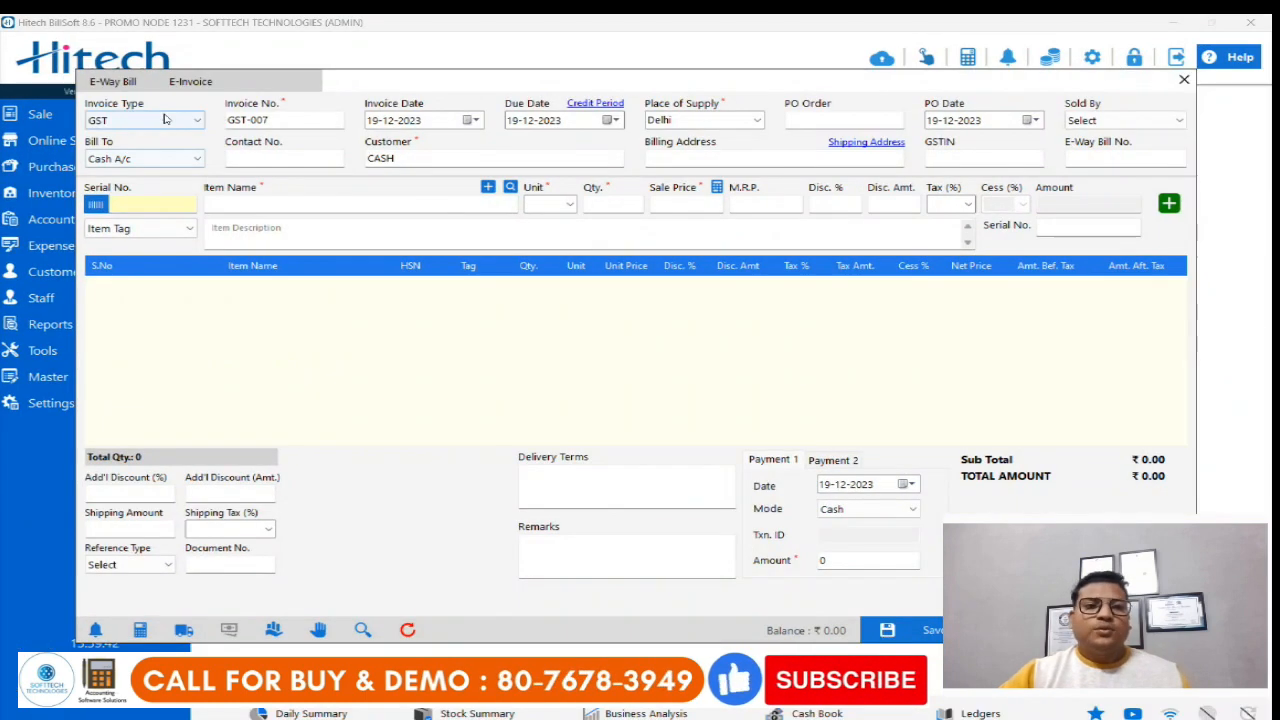
click(164, 119)
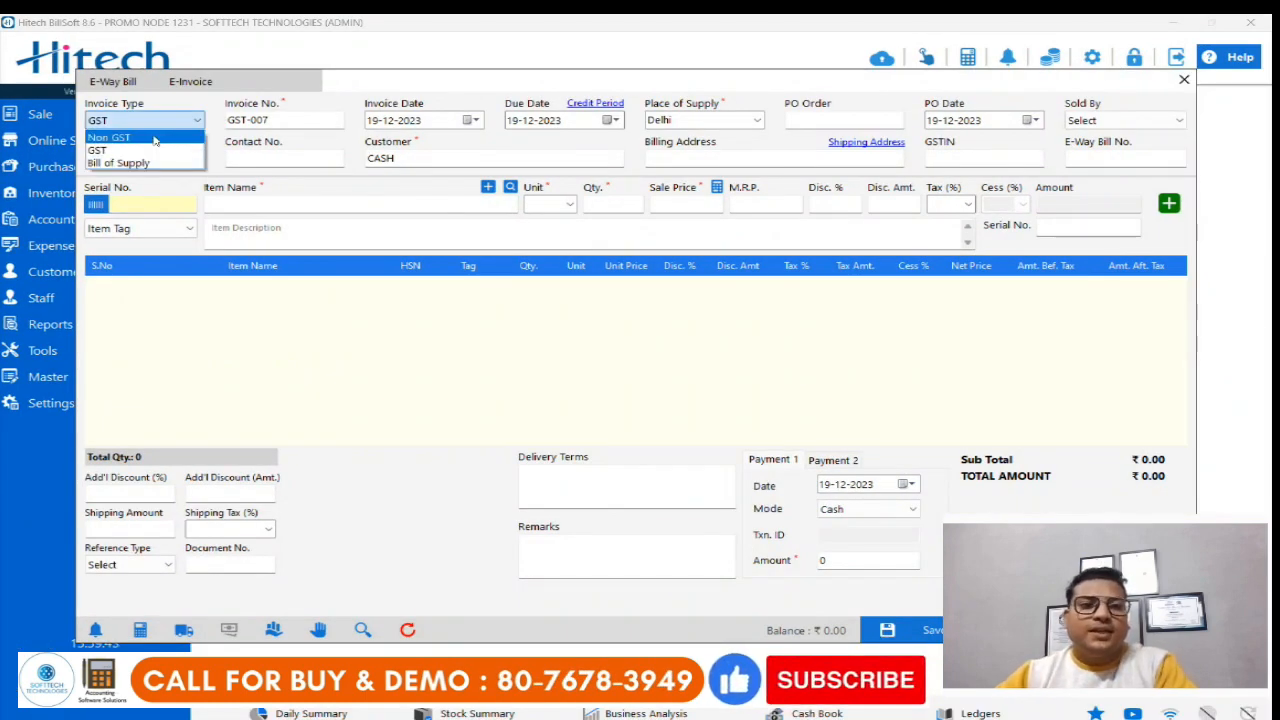
click(154, 140)
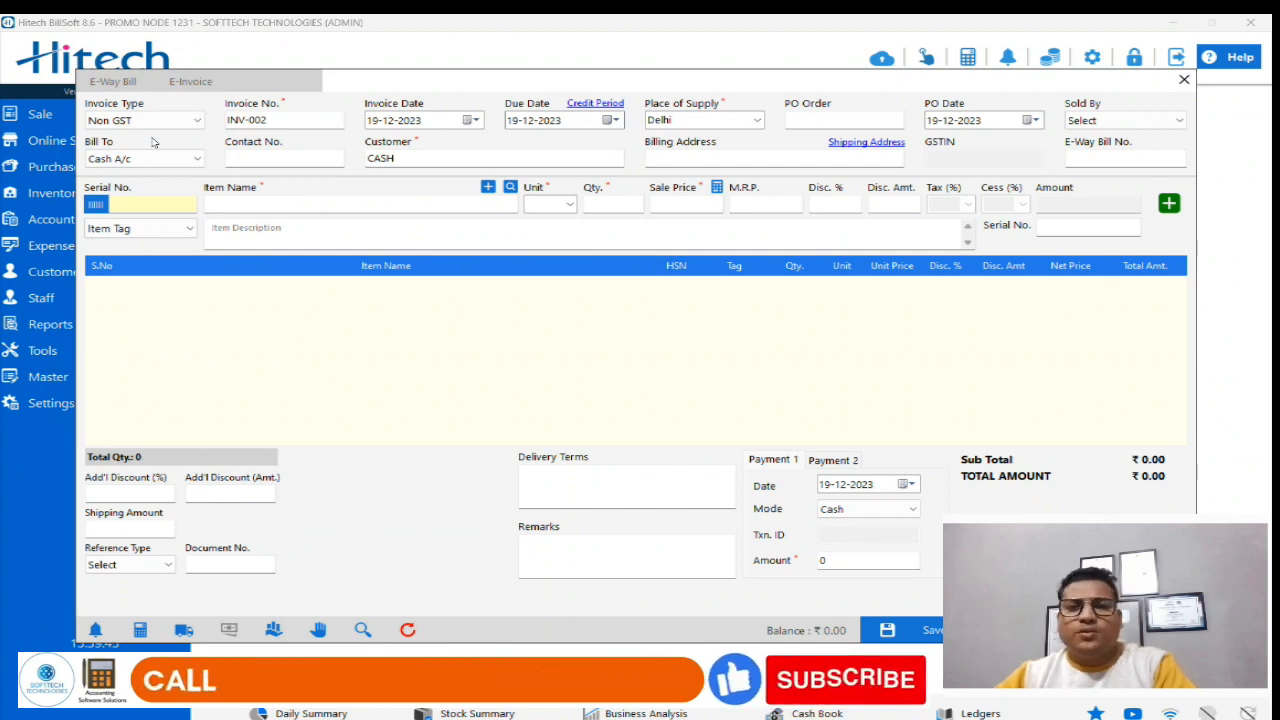
click(155, 120)
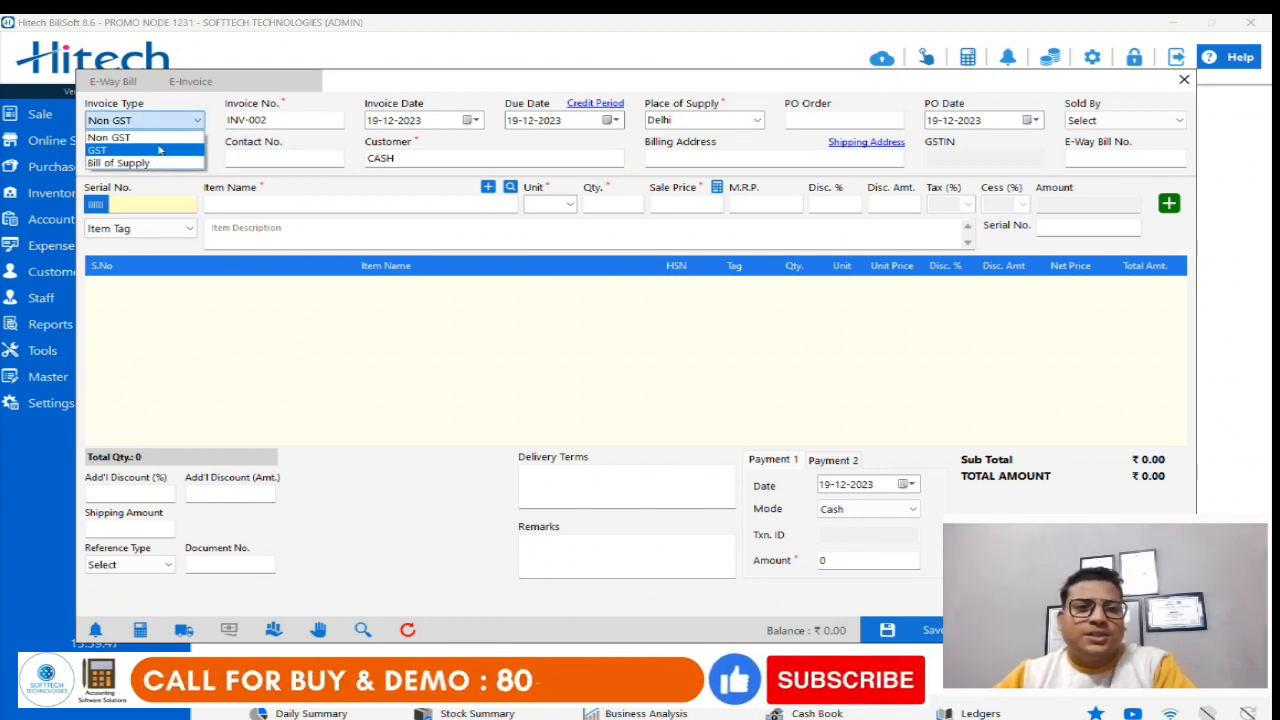
click(160, 149)
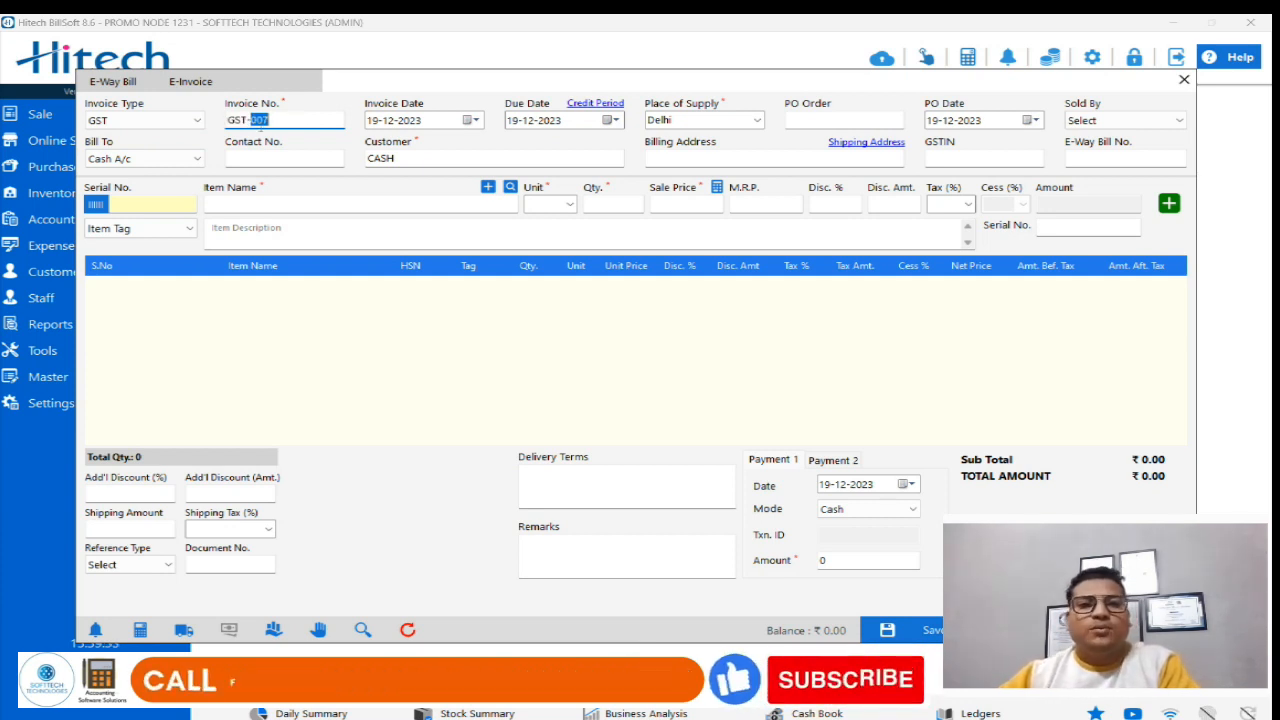
Check the invoice date calendar without picking another date, and set the due date to 30-12-2023.
click(446, 126)
click(373, 122)
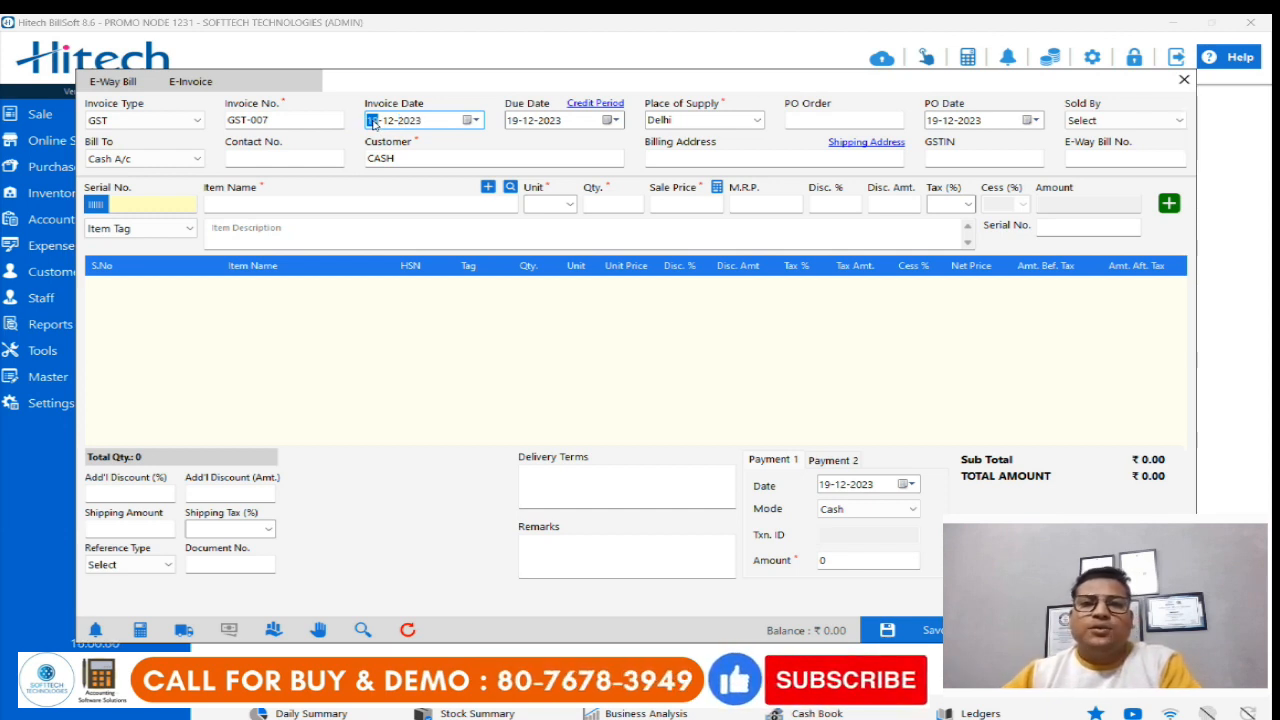
click(464, 120)
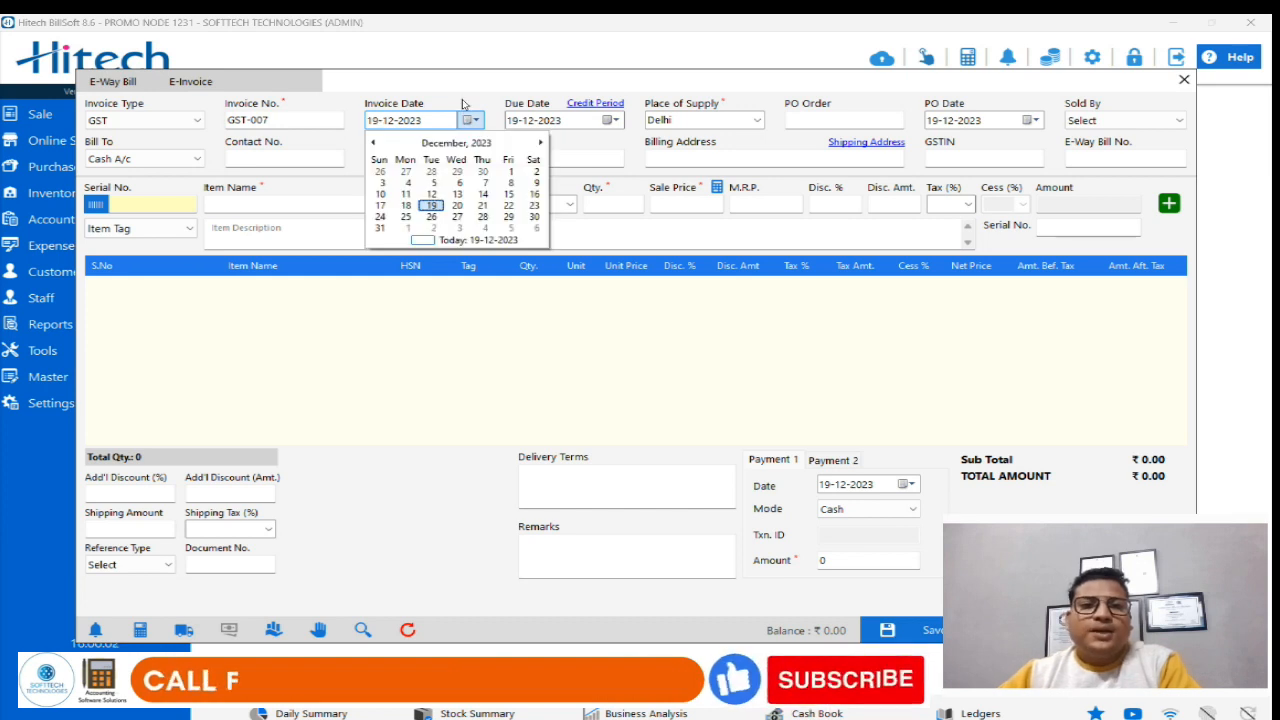
click(464, 120)
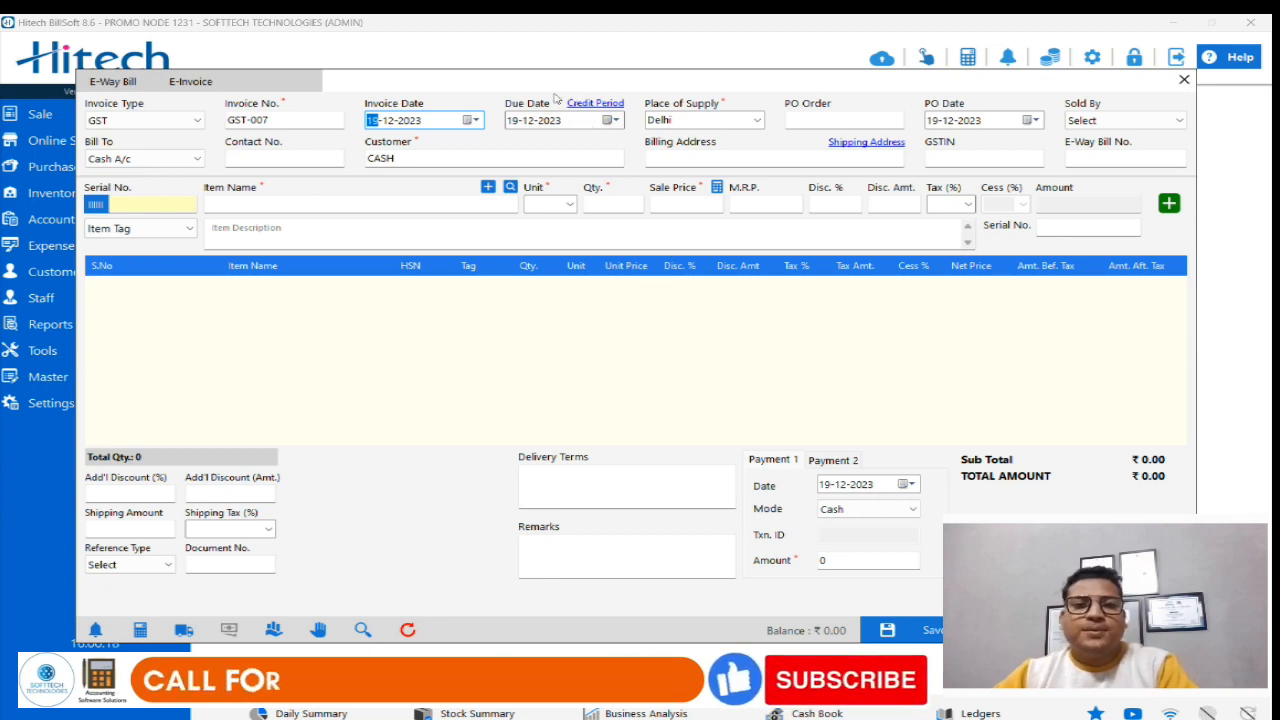
click(610, 120)
click(674, 218)
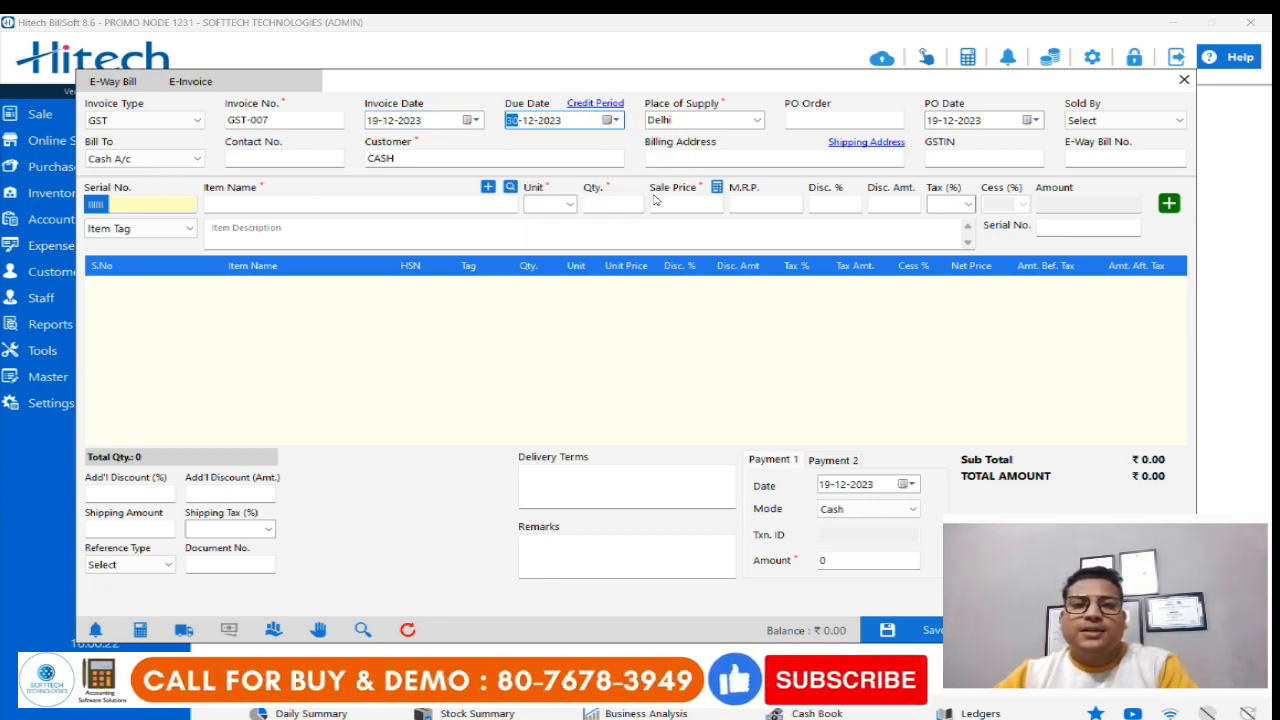
Look through the states available as place of supply, keeping Delhi selected.
click(721, 117)
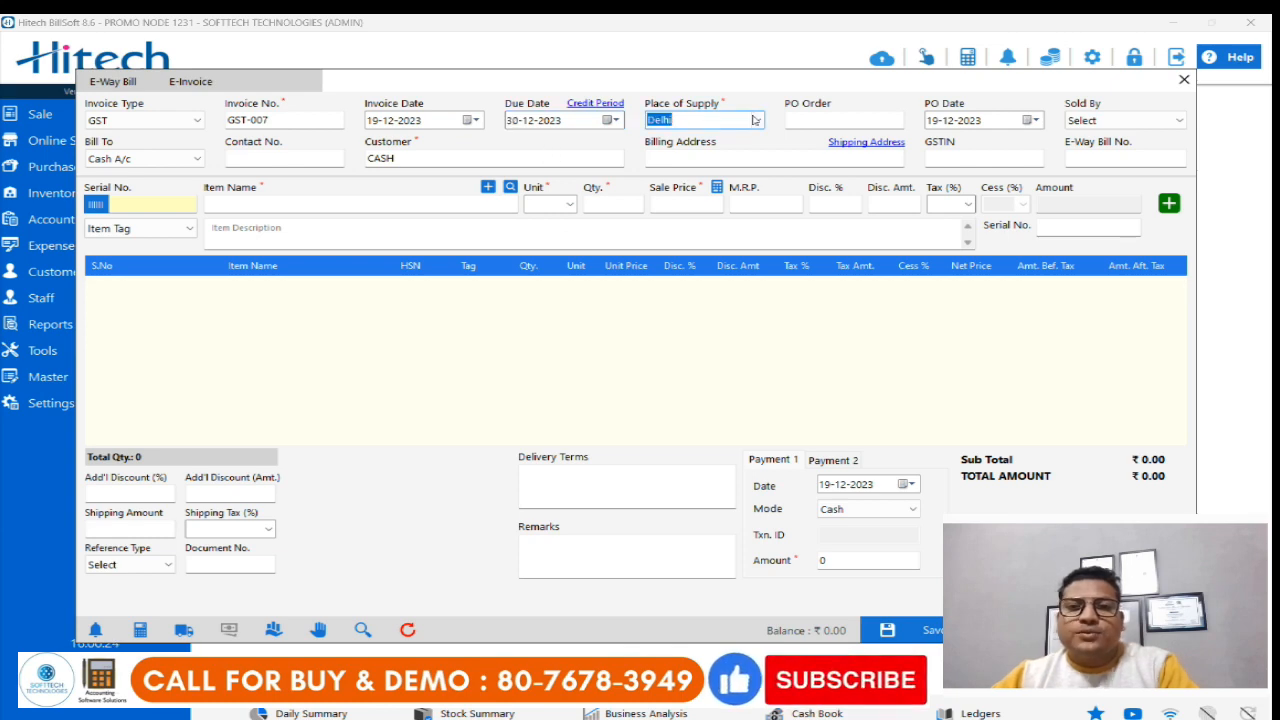
click(756, 120)
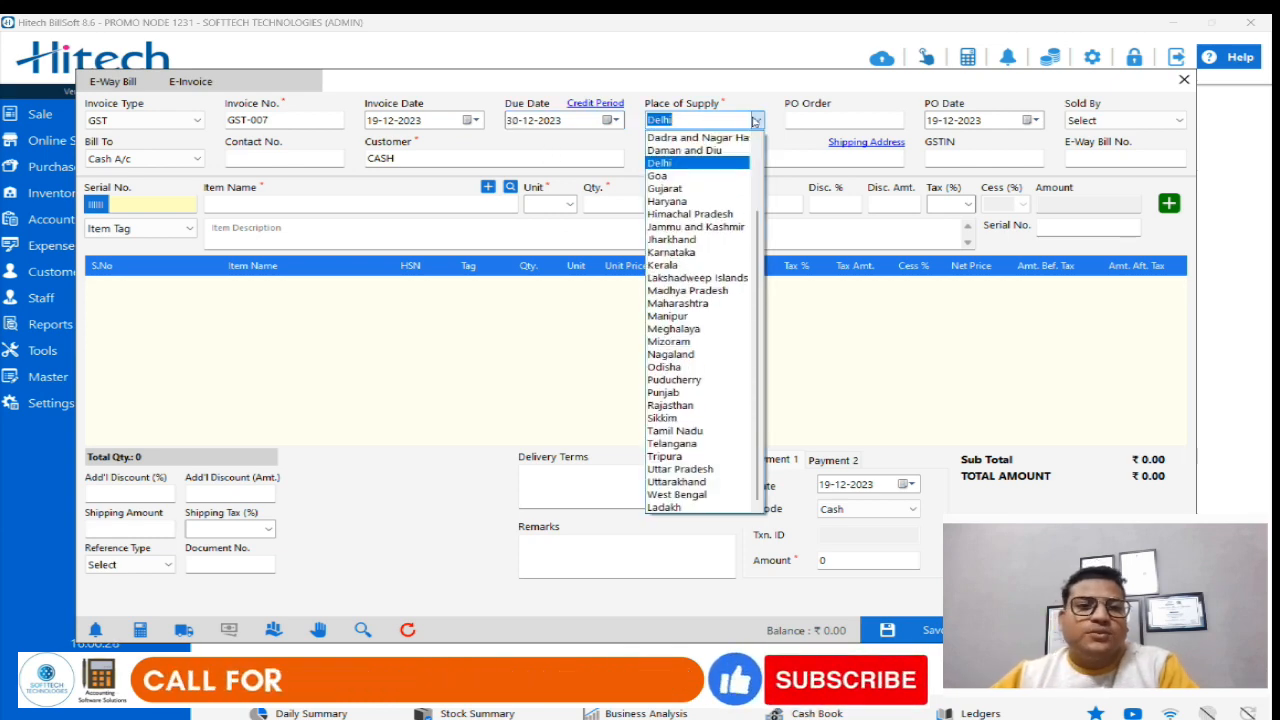
click(754, 118)
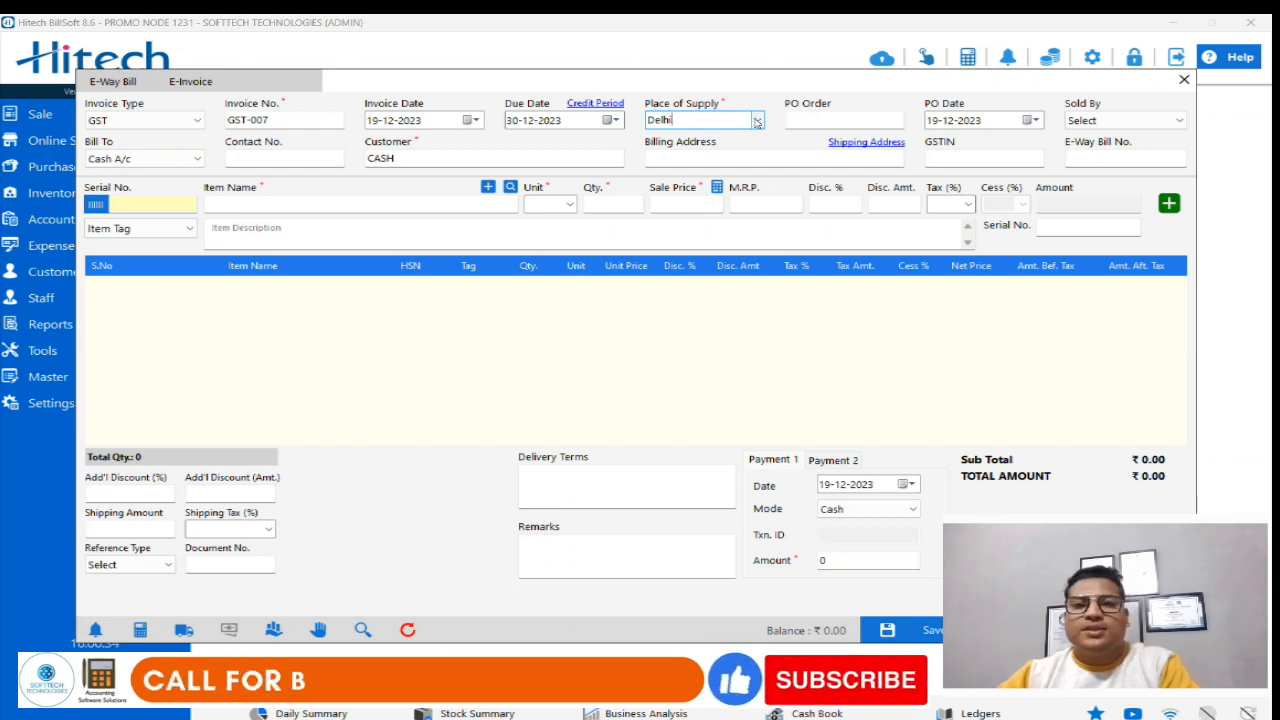
click(757, 121)
click(703, 158)
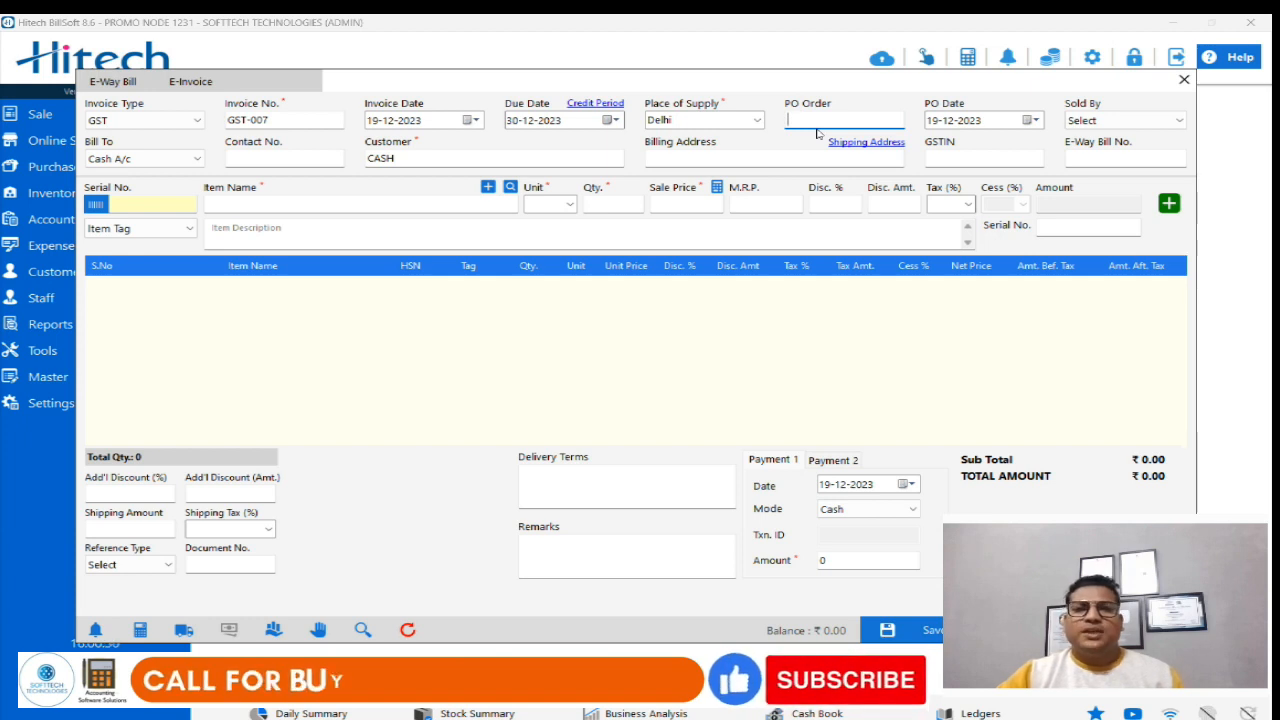
Try out a PO order number and clear it, and view the PO date calendar and salesperson choices without changing them.
text(565465645)
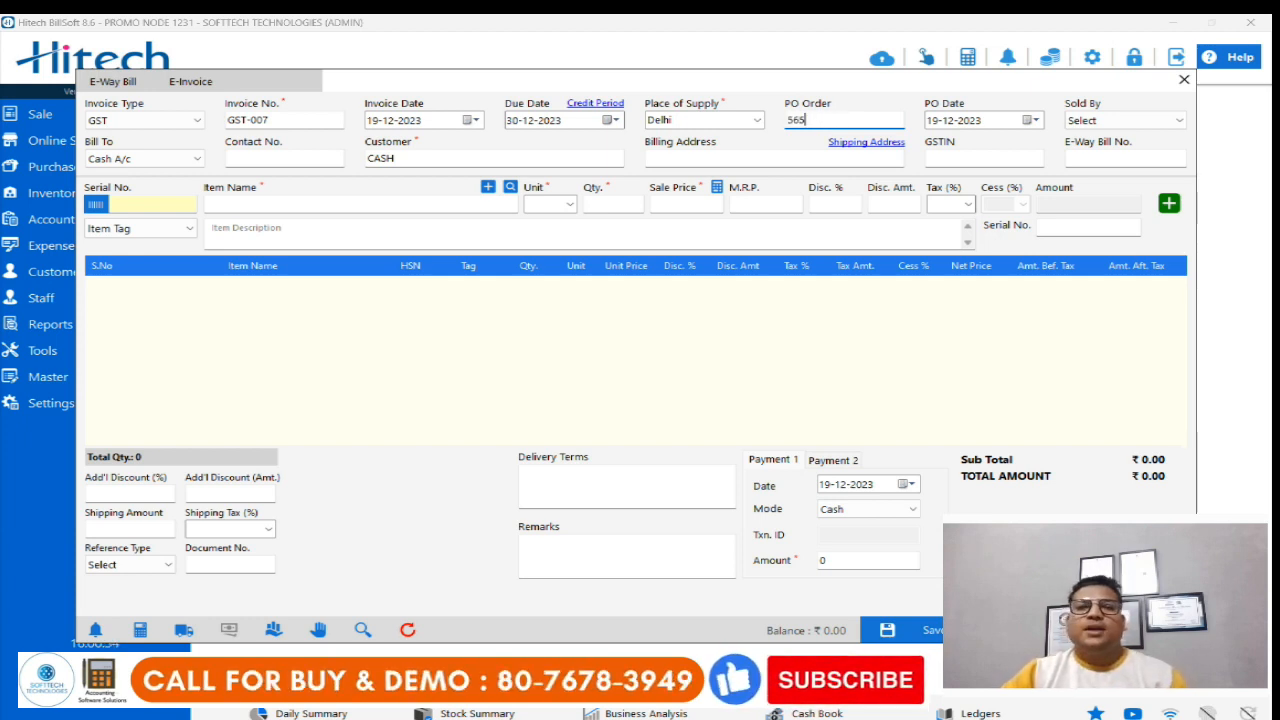
click(1031, 122)
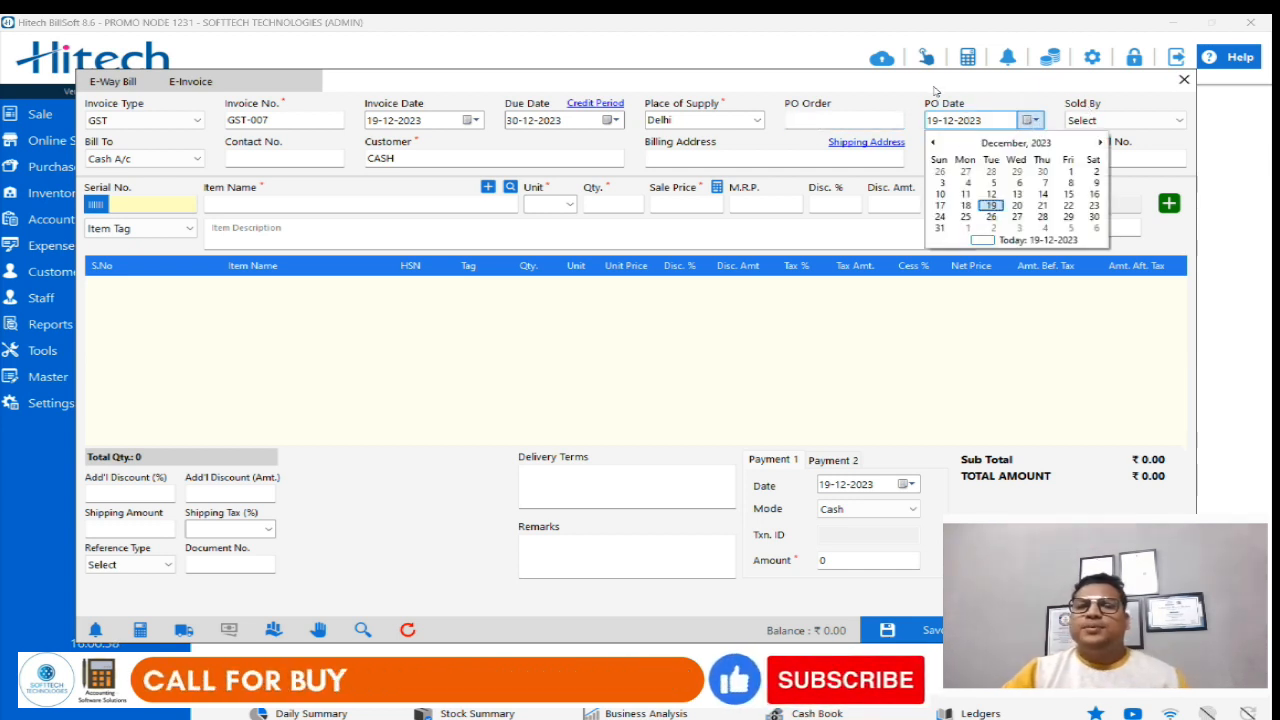
click(937, 98)
click(1149, 121)
click(1141, 134)
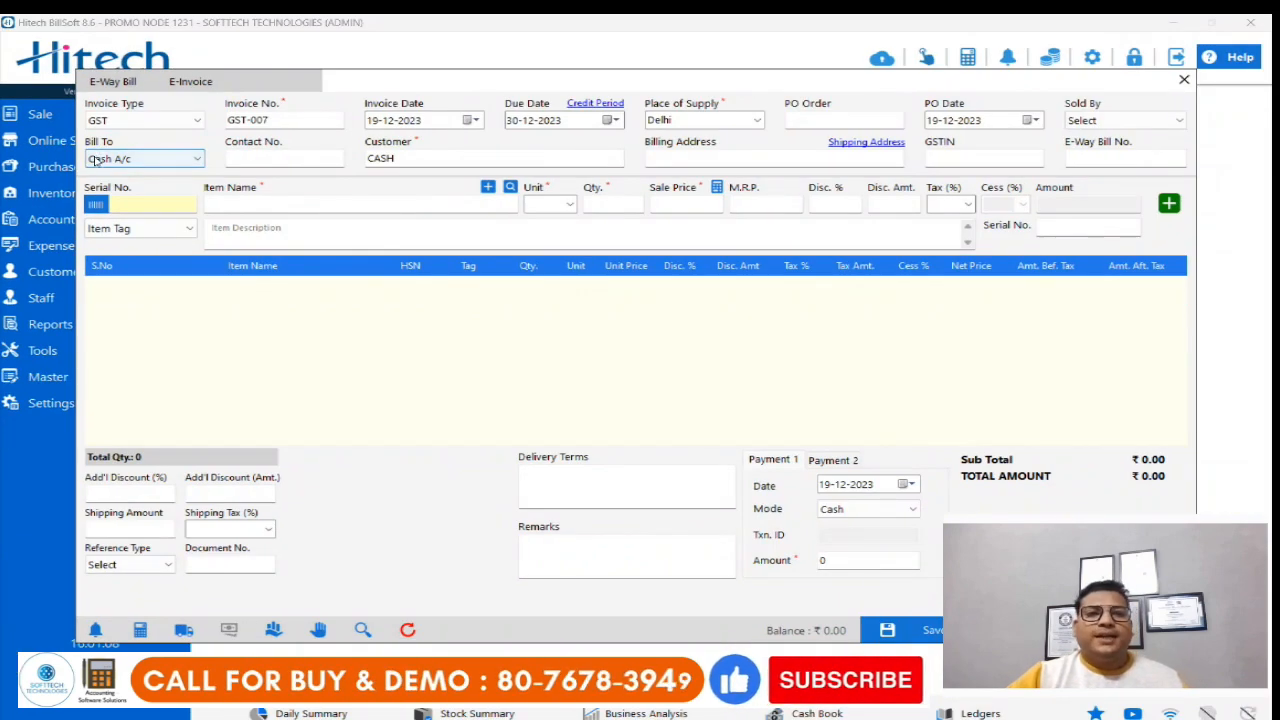
Bill the invoice to Customer A/c and choose the second customer in the customer list.
click(196, 184)
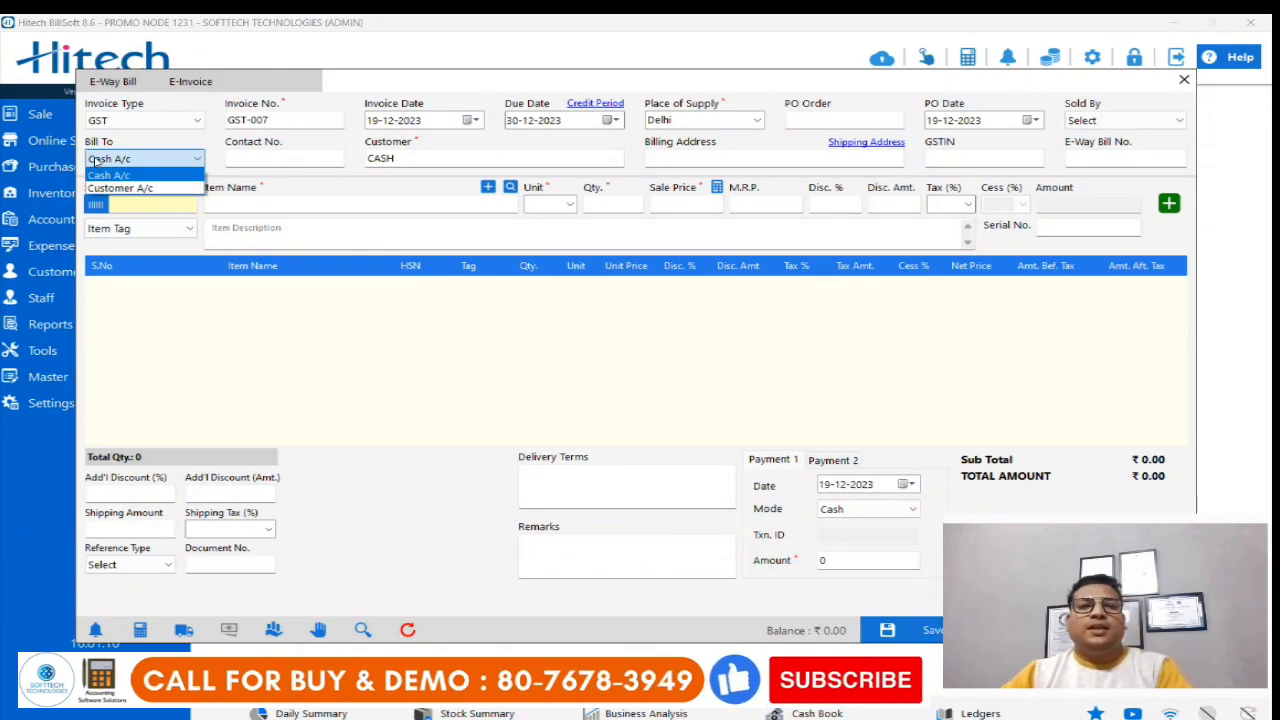
click(145, 189)
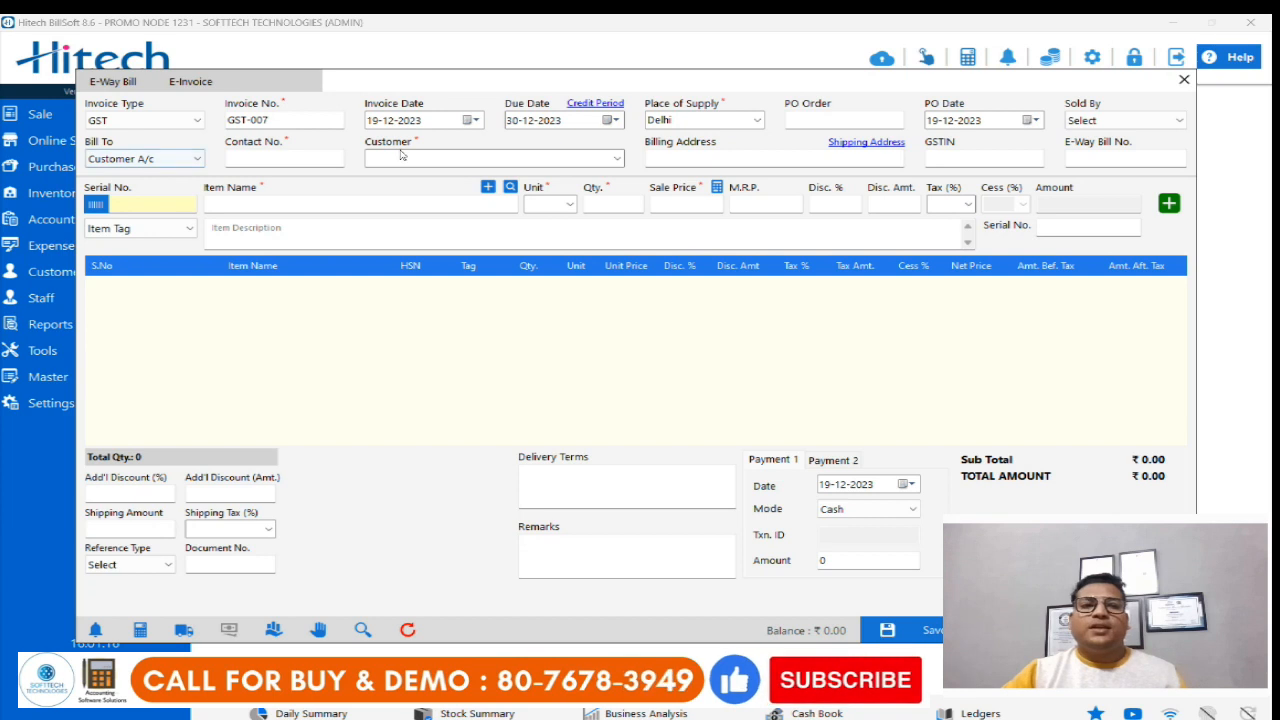
click(519, 156)
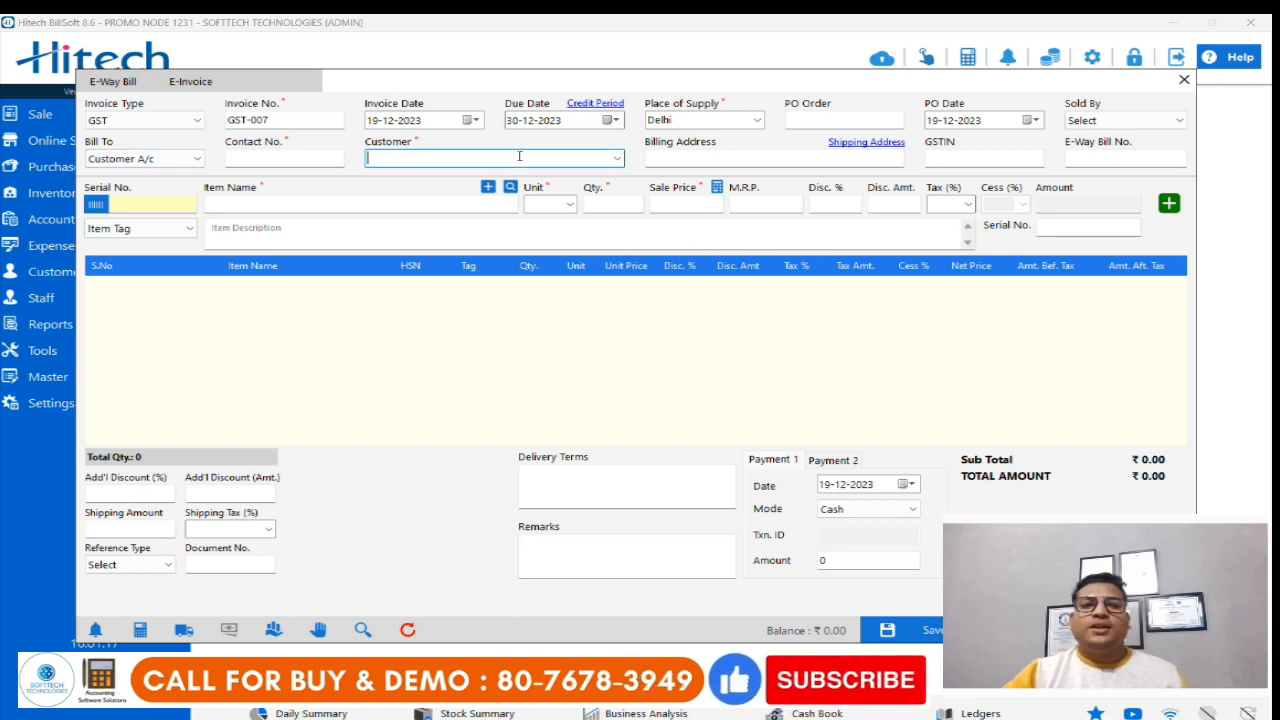
click(617, 160)
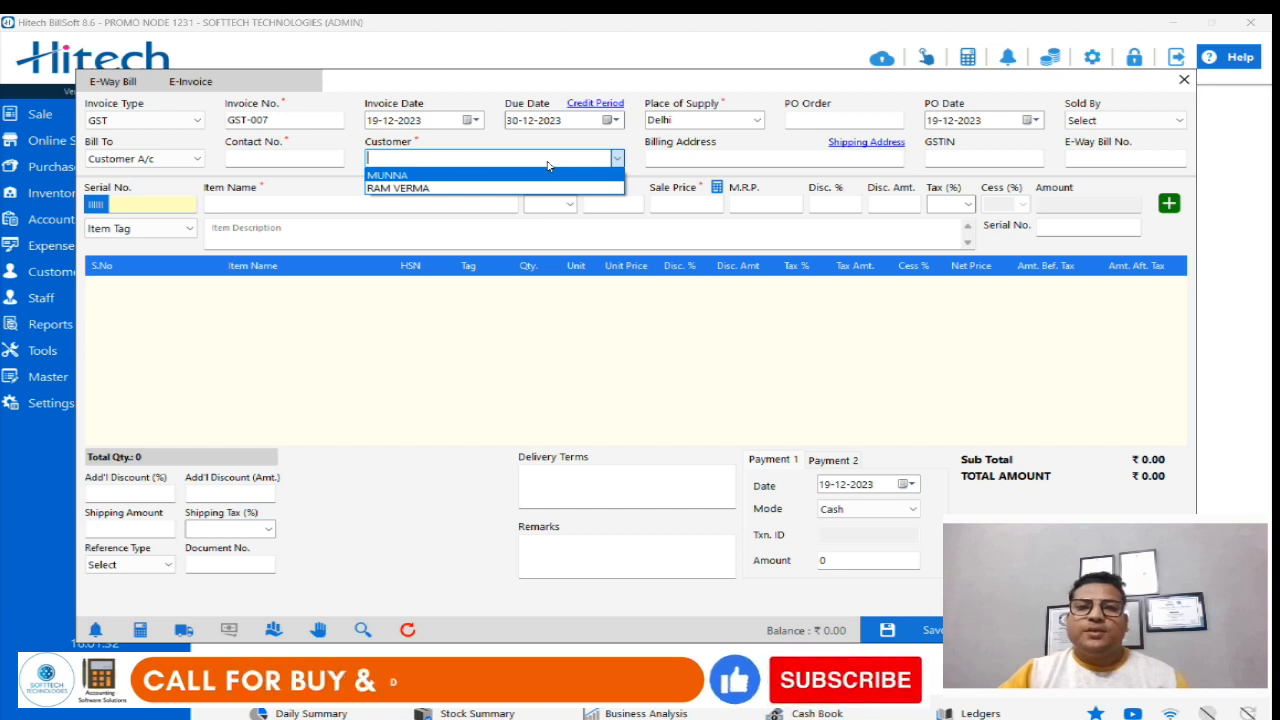
click(427, 189)
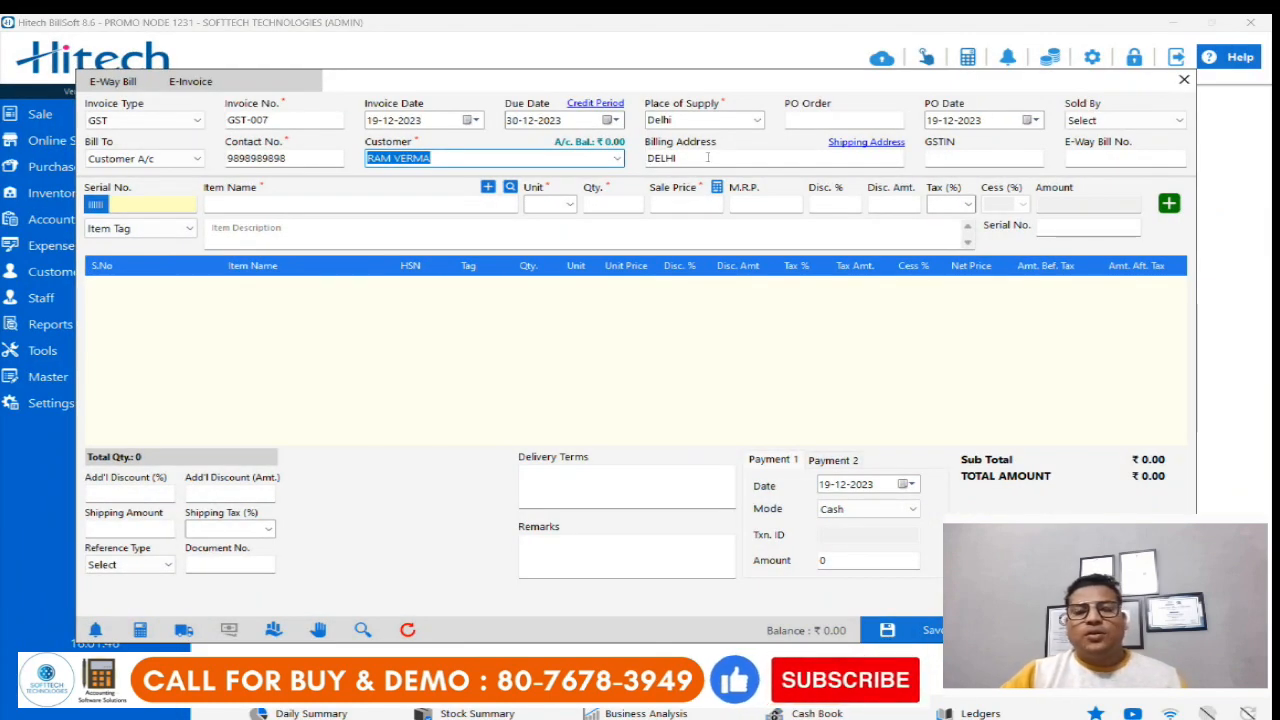
Review the customer's billing address and the GSTIN and e-way bill number fields without editing them.
key(Tab)
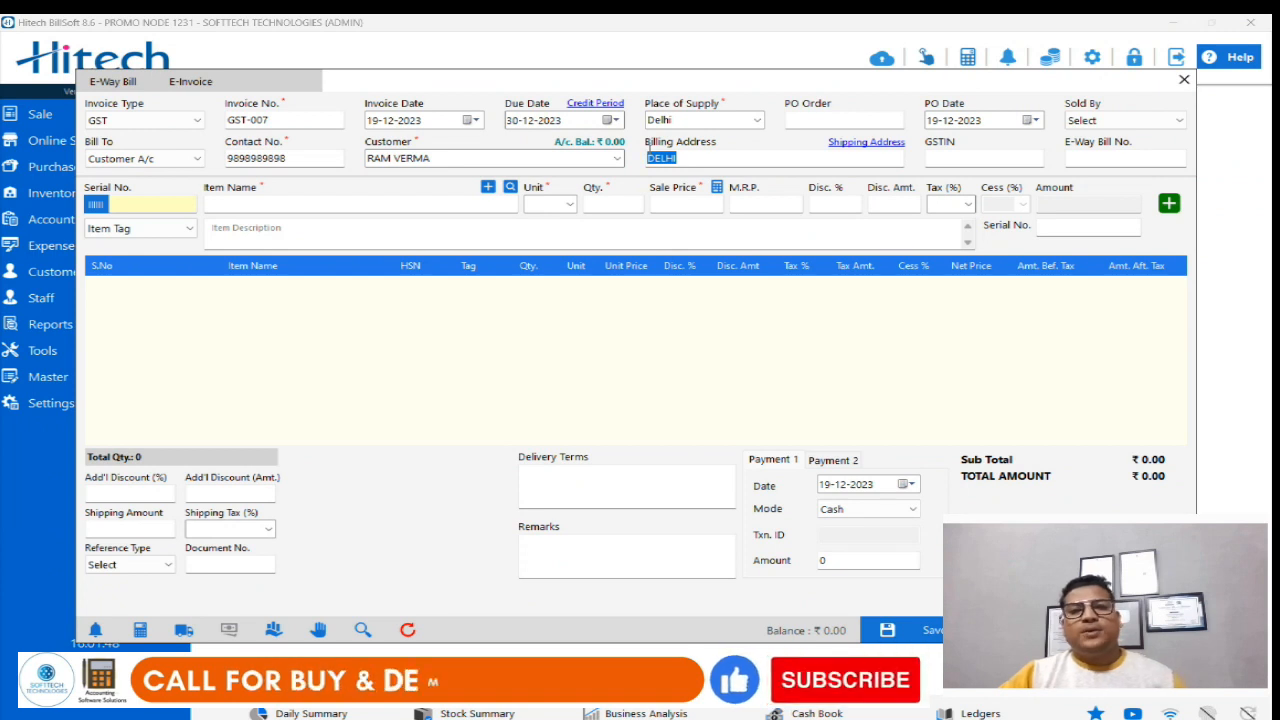
drag(650, 150, 771, 166)
click(992, 157)
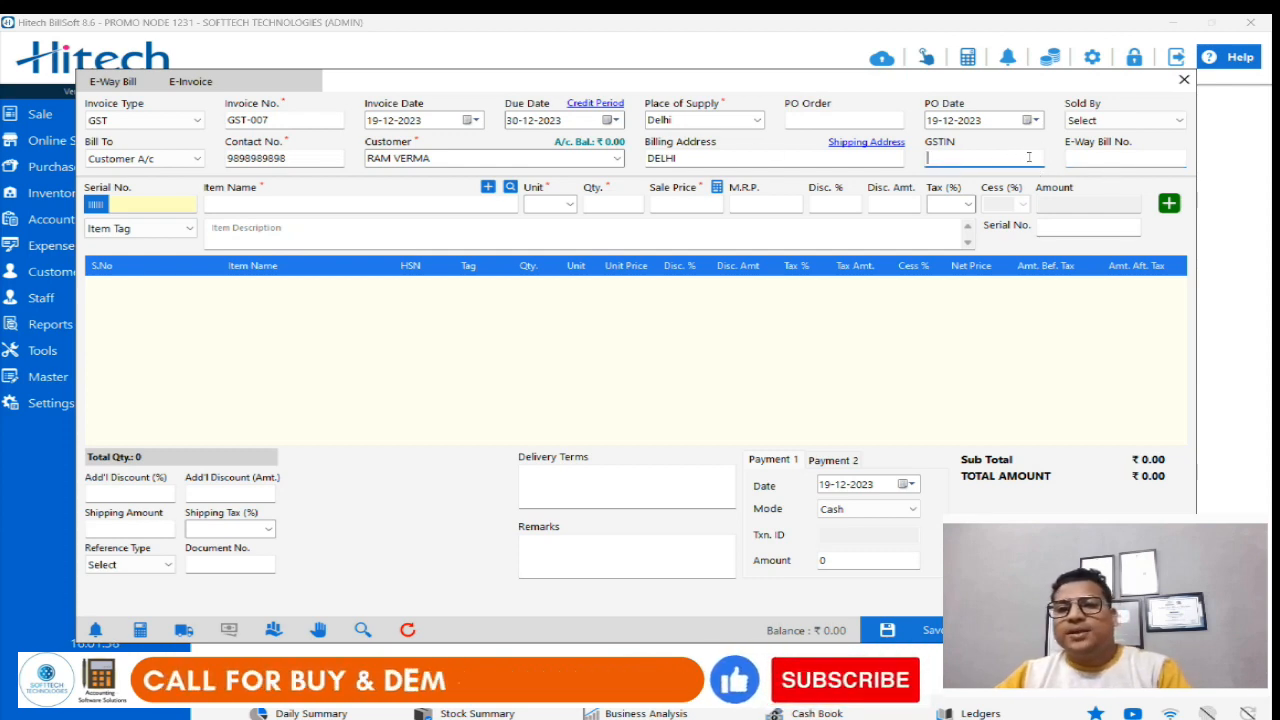
click(1125, 156)
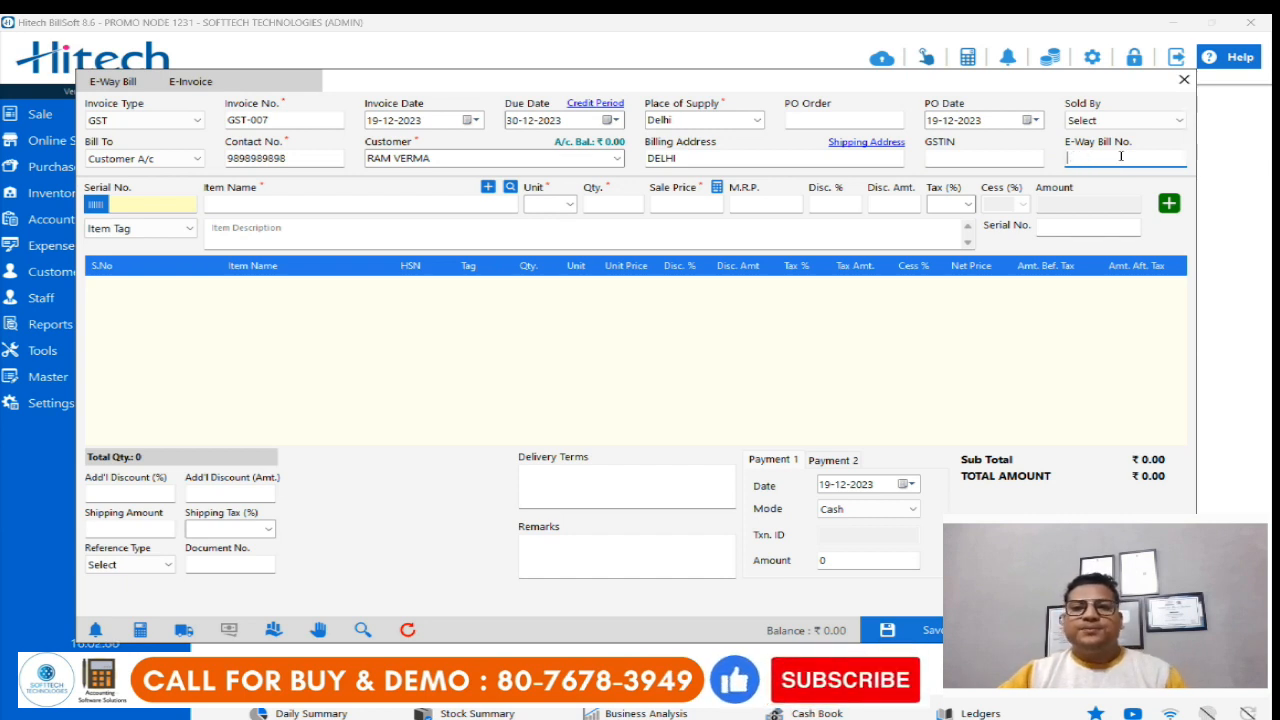
Look up the invoice item by name and choose SAMSUNG J5.
click(220, 203)
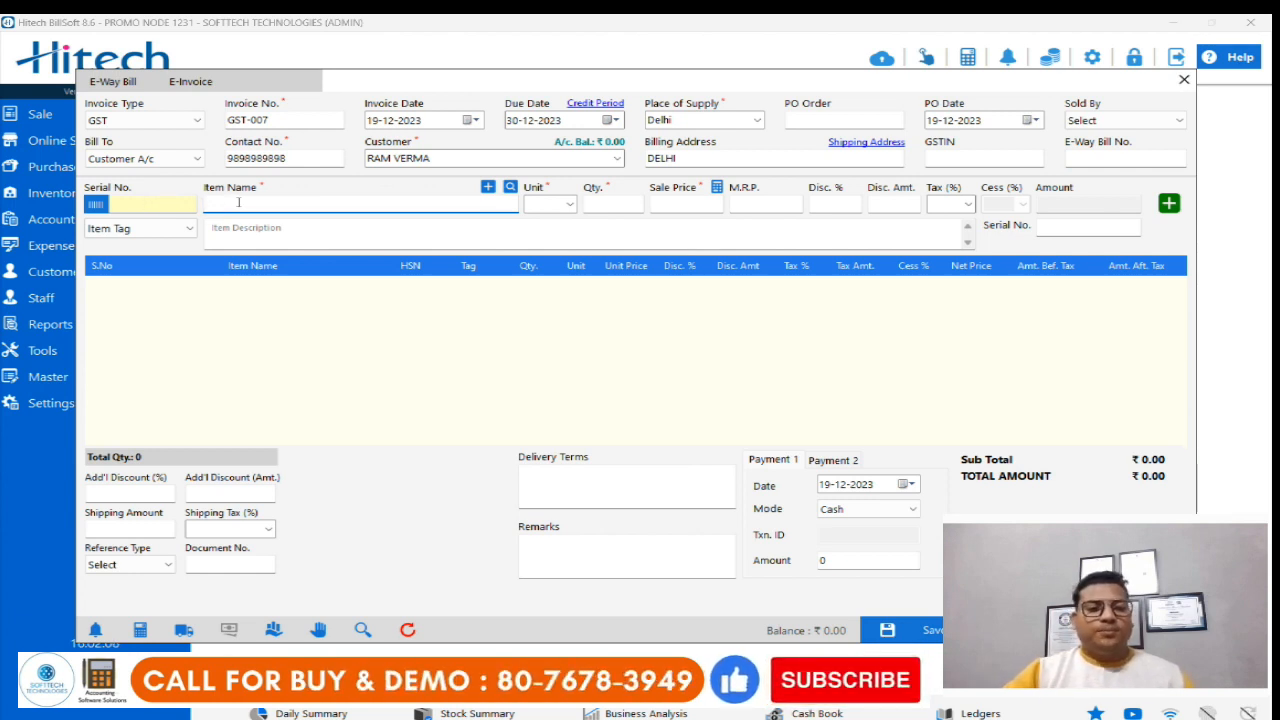
text(A)
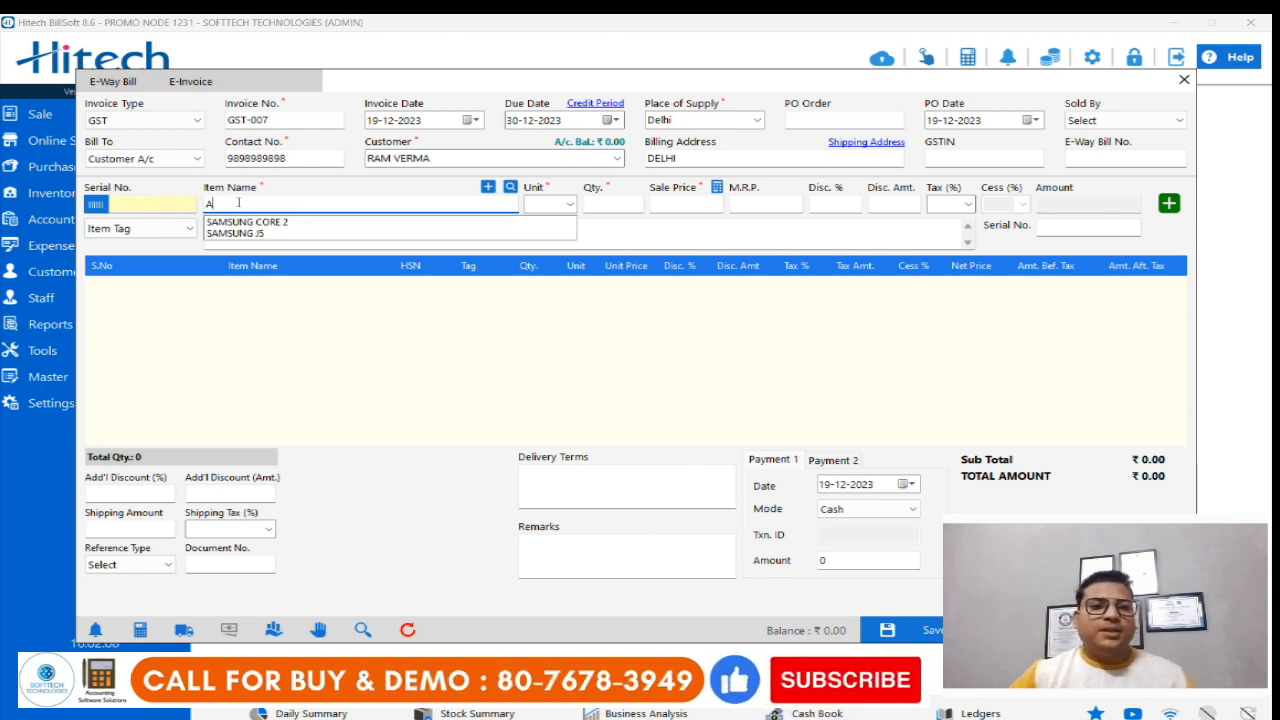
key(Down)
key(Down)
key(Return)
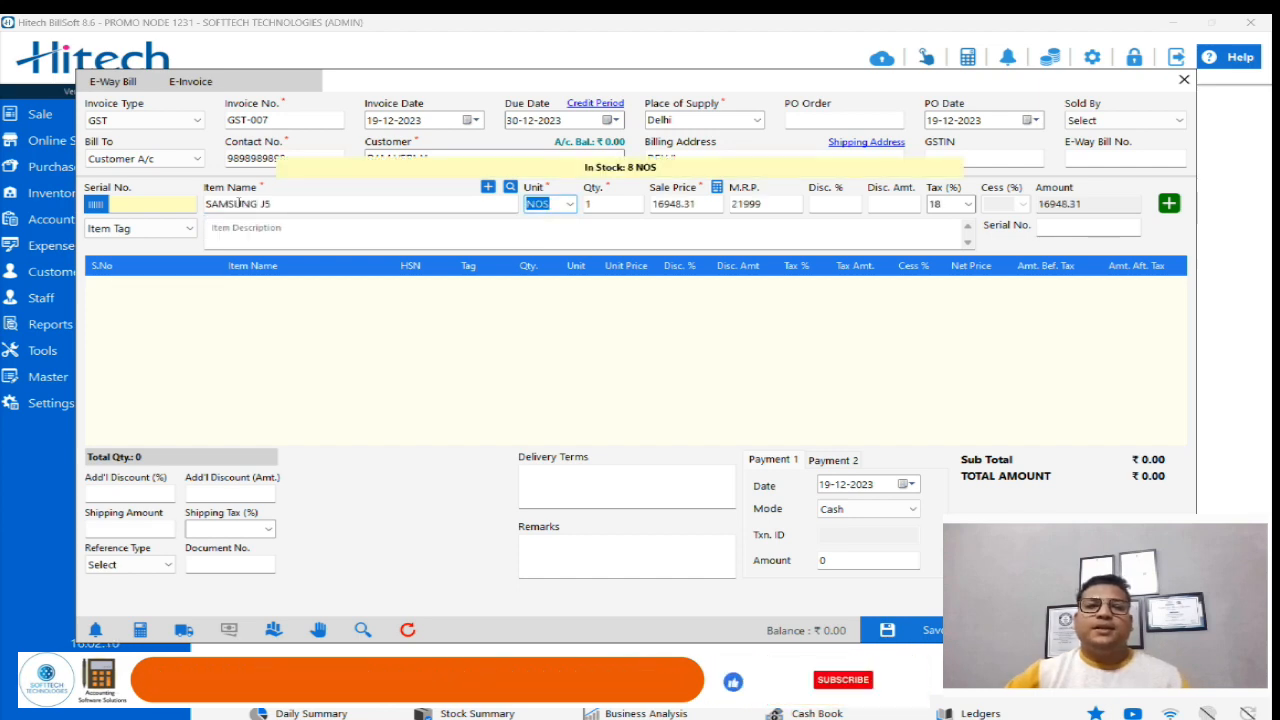
Set the SAMSUNG J5 sale price to 21999 and its discount to 15%.
key(Return)
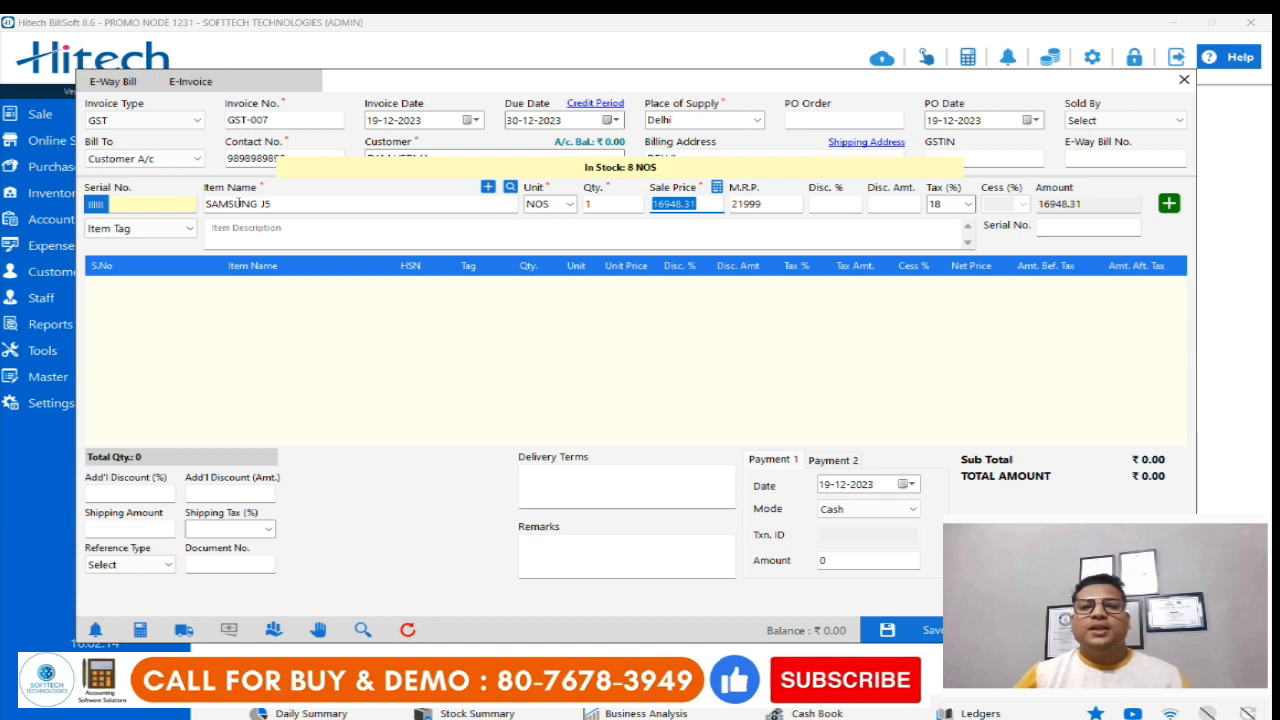
key(Return)
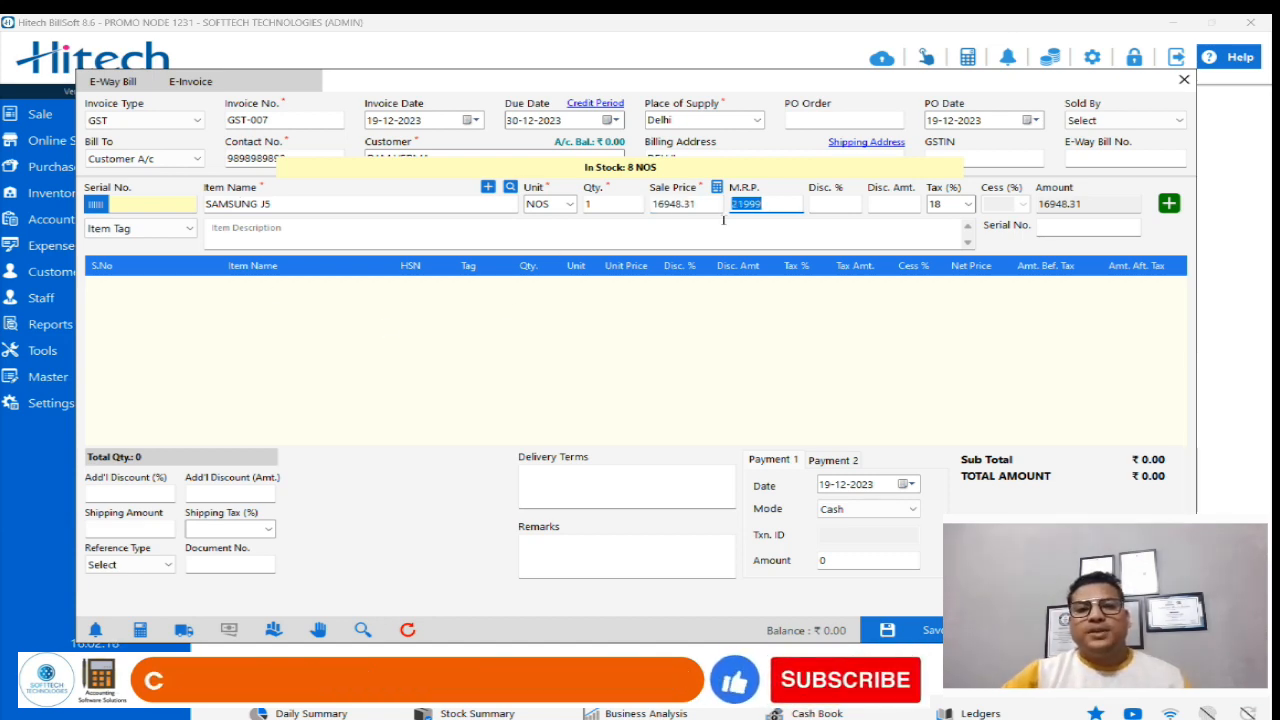
key(shift+Tab)
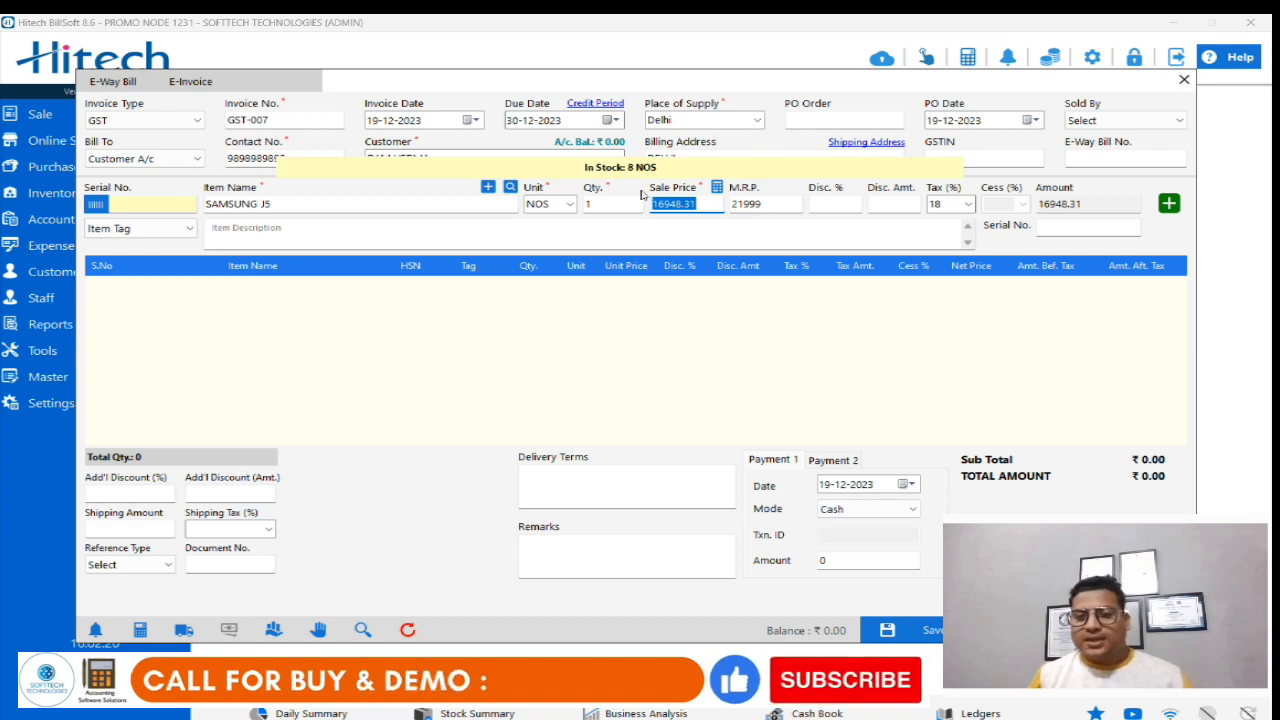
text(21999)
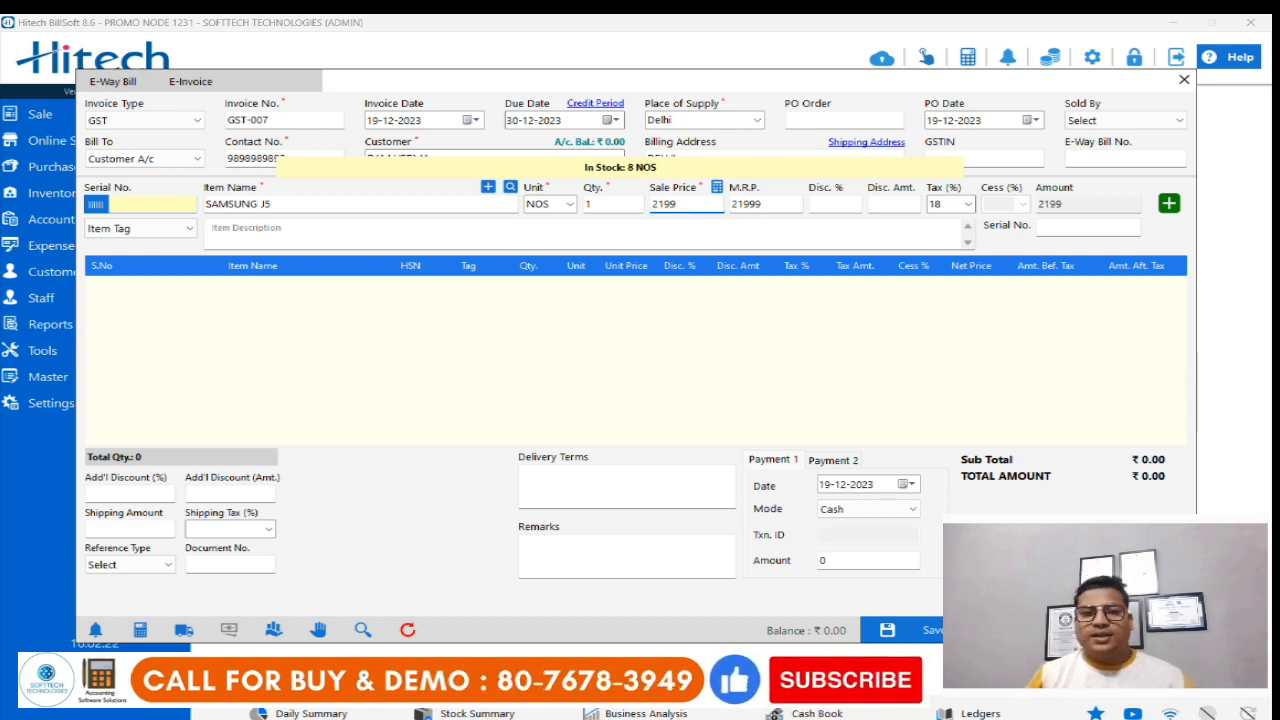
click(848, 206)
text(15)
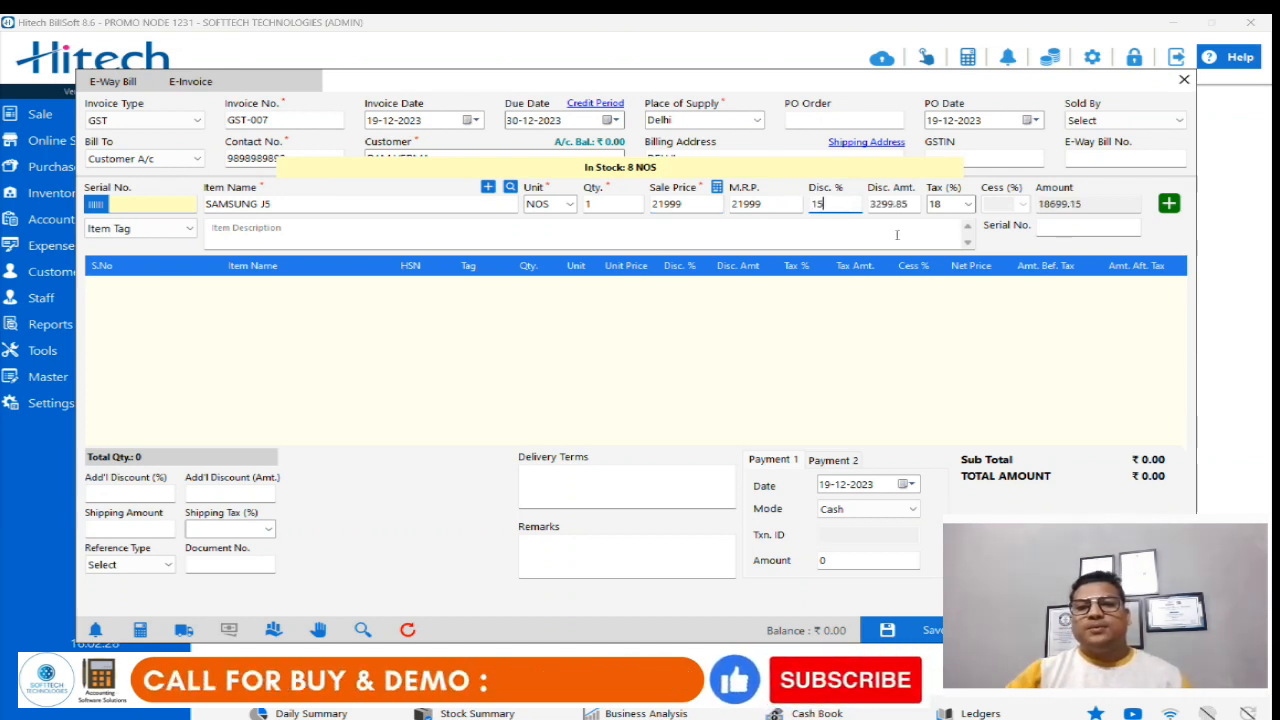
Keep the item's tax at 18%, leave its description empty, and add the line to the invoice.
click(968, 204)
click(969, 205)
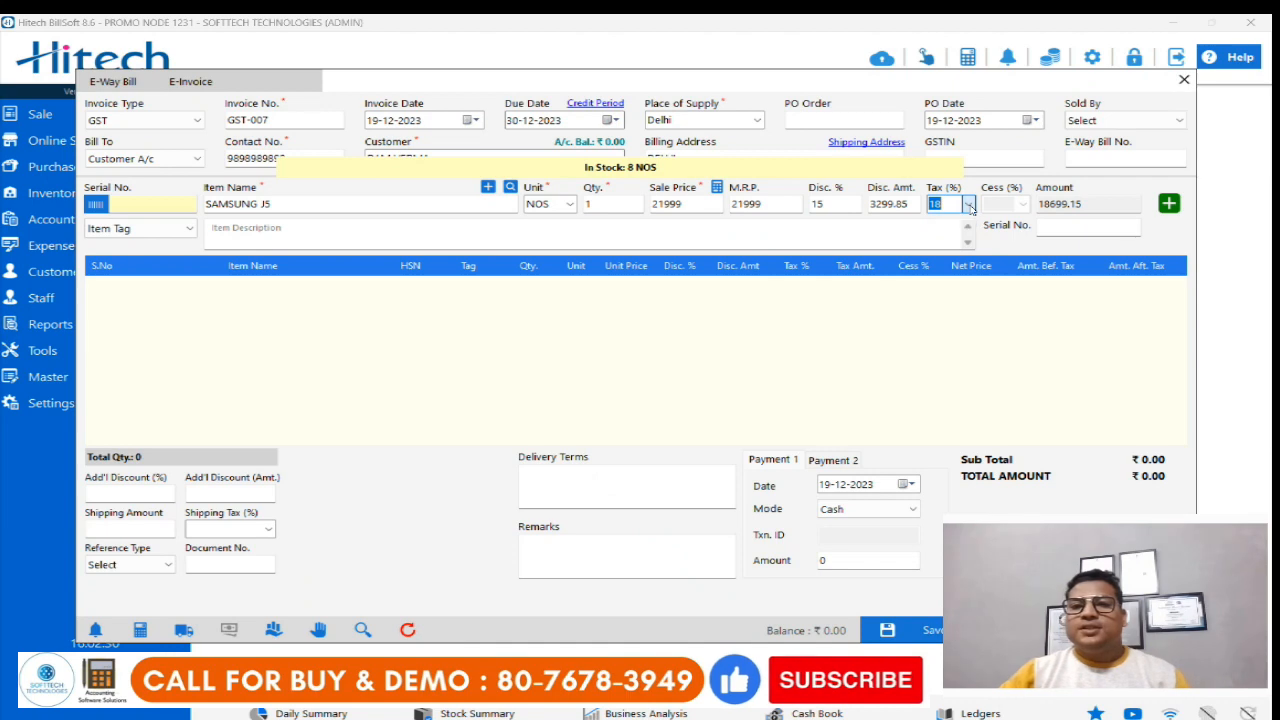
click(247, 230)
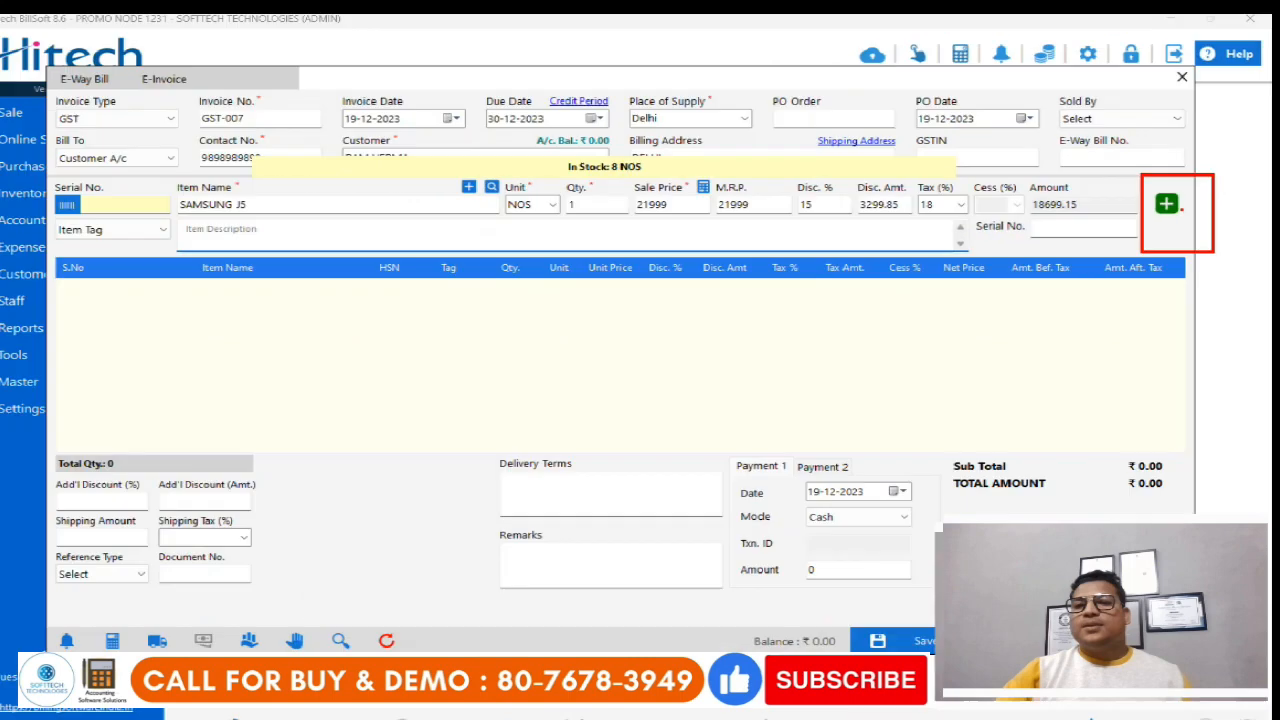
click(1166, 204)
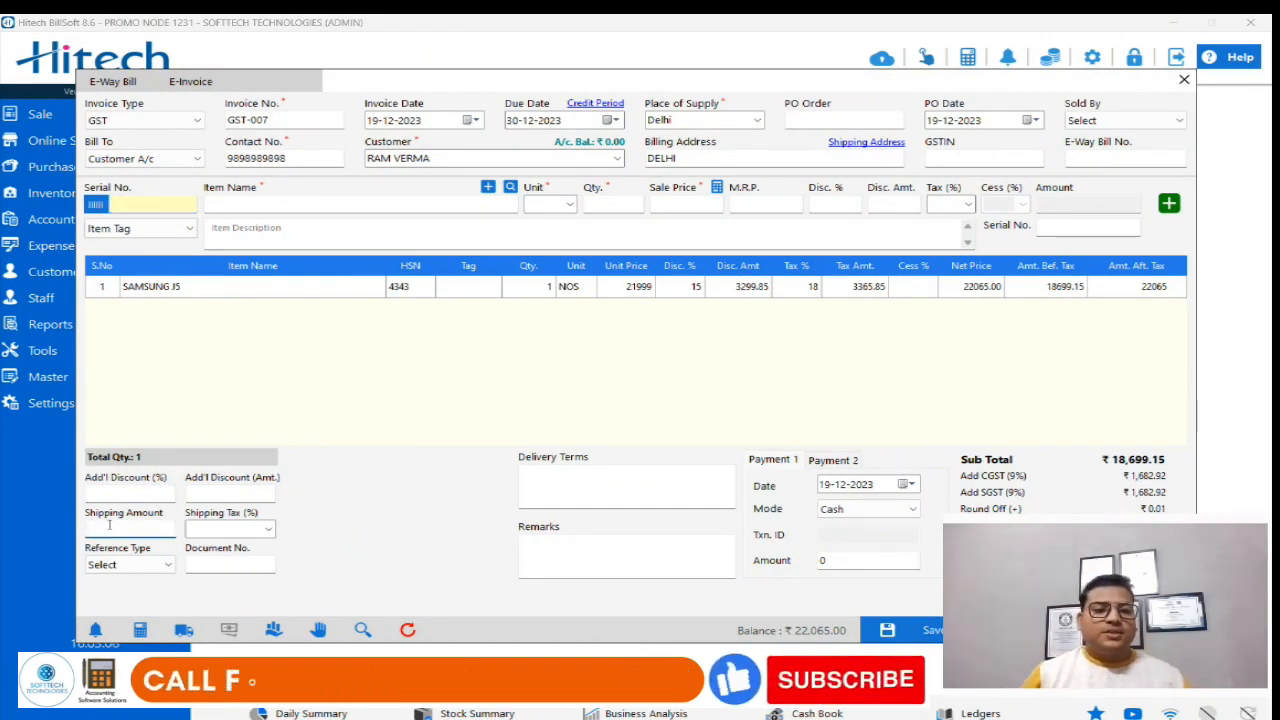
Add a shipping amount of 250 with 18% shipping tax to the invoice.
text(250)
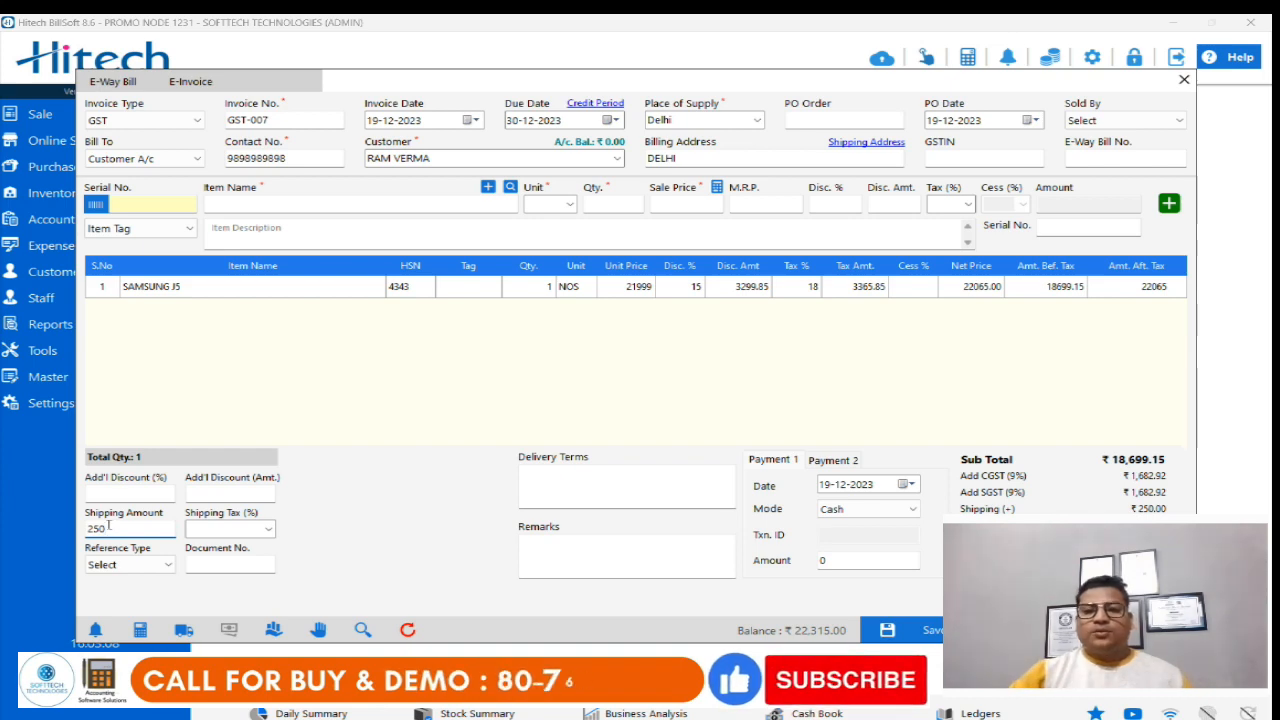
click(268, 530)
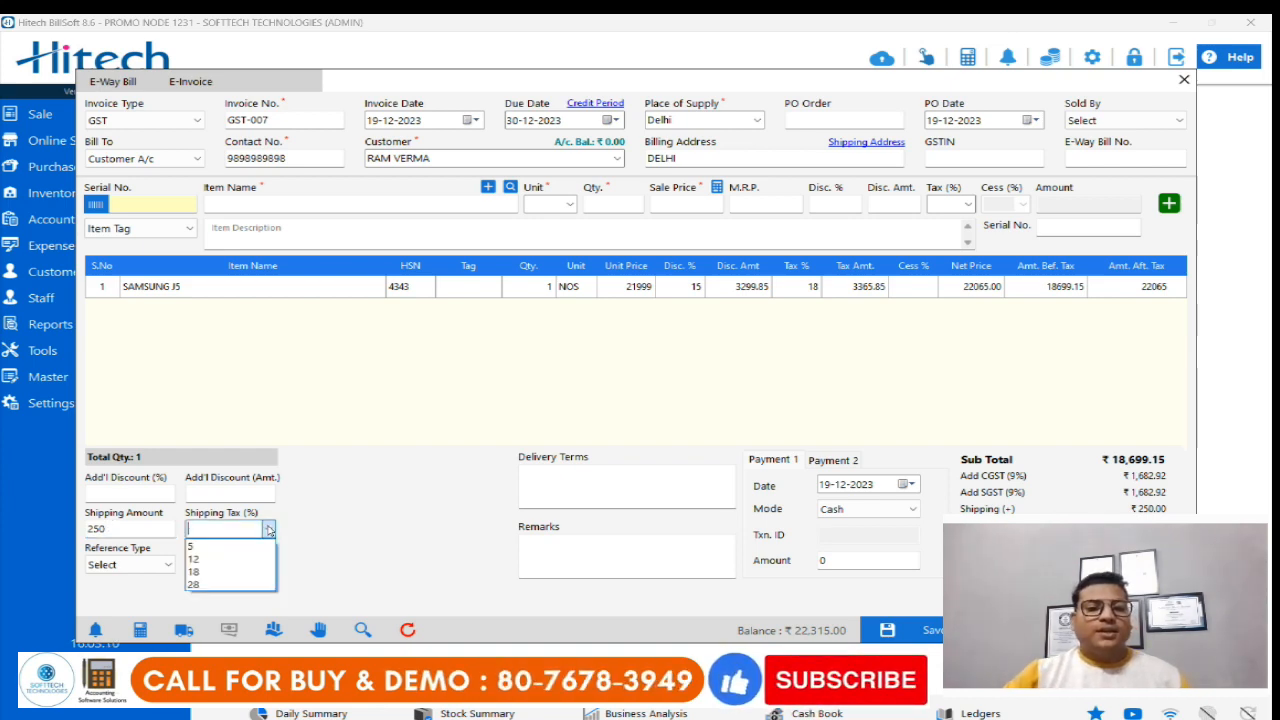
click(247, 570)
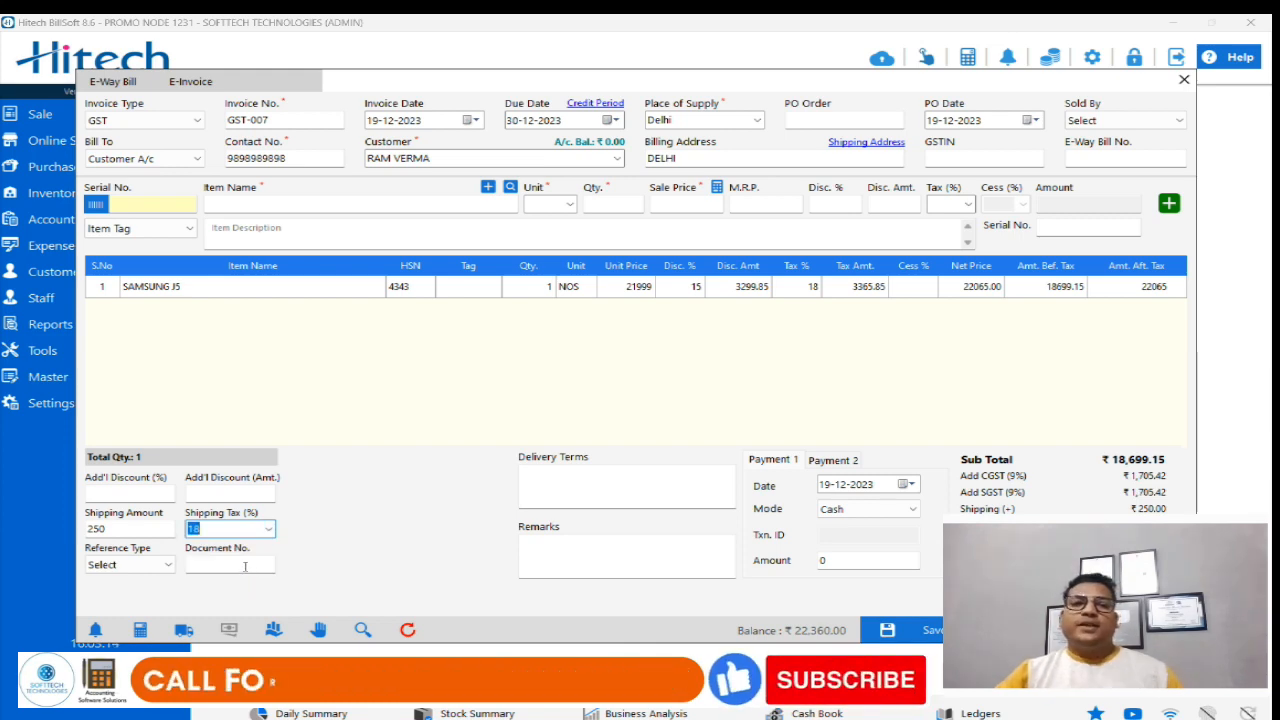
Check the reference type options and the document number, delivery terms and remarks fields, leaving them unset.
click(119, 566)
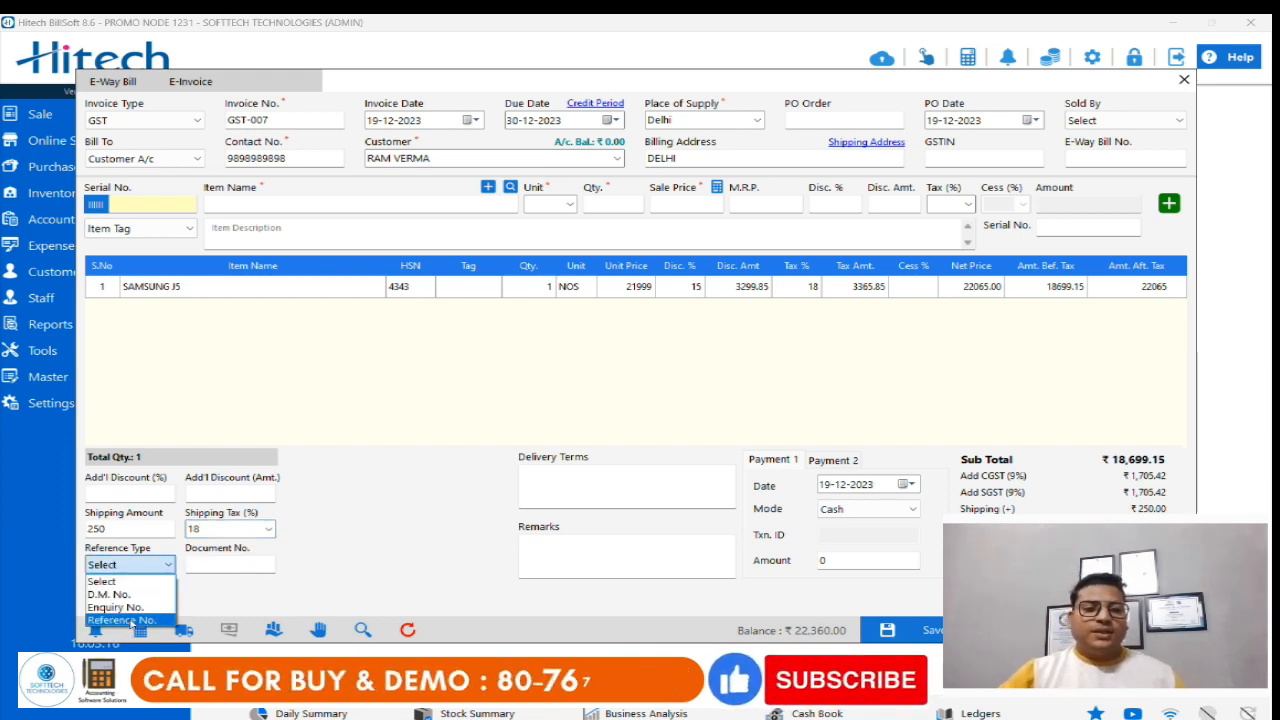
click(243, 560)
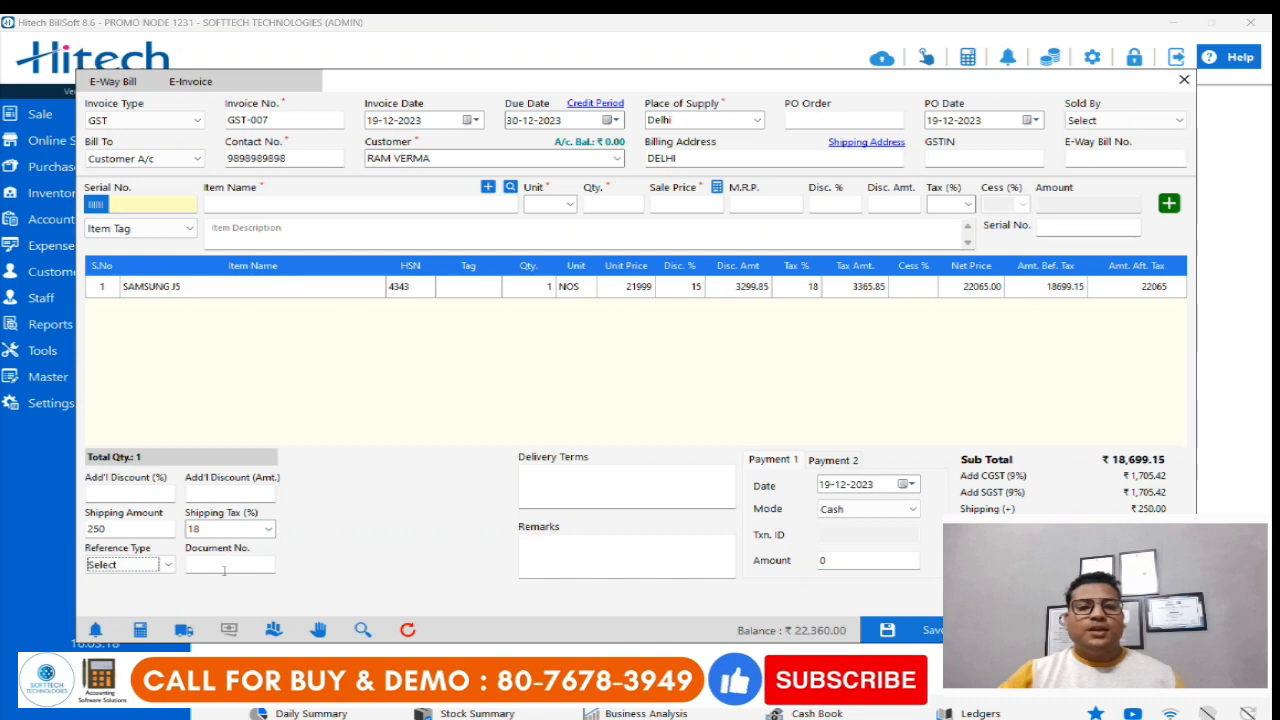
click(620, 485)
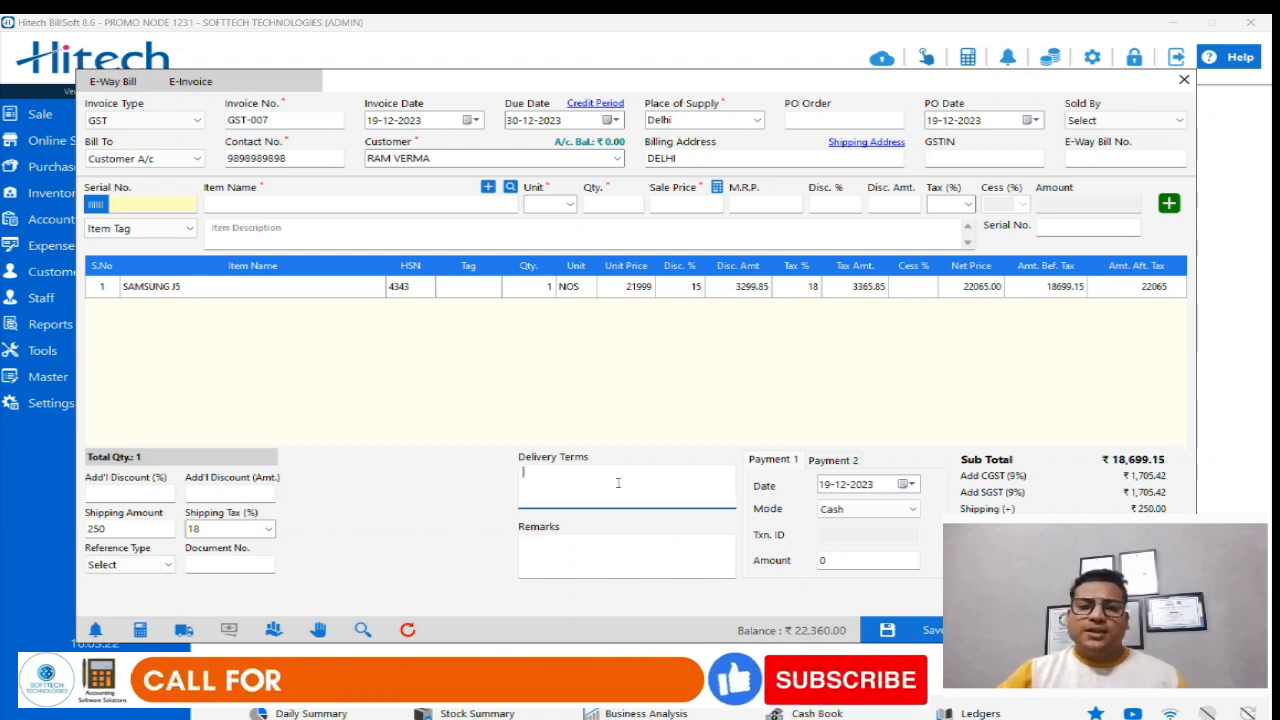
click(584, 559)
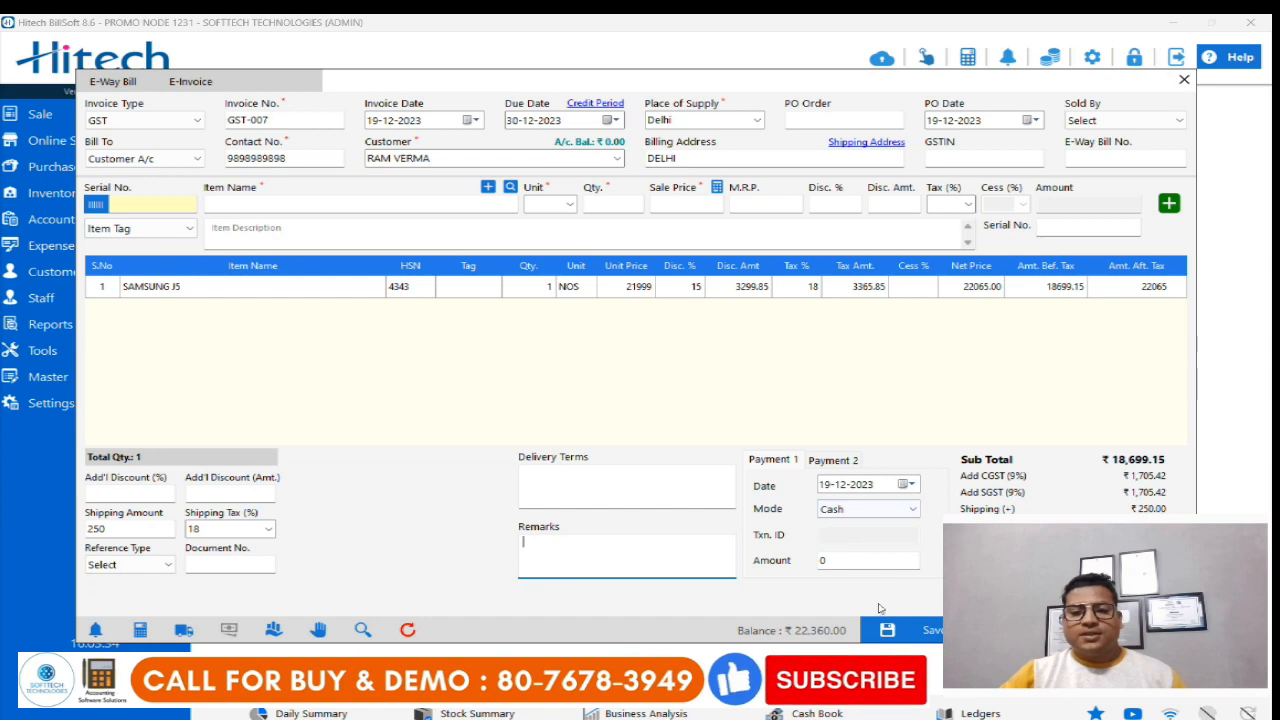
Save the new sale invoice and accept the credit sale to this customer.
click(896, 630)
click(658, 416)
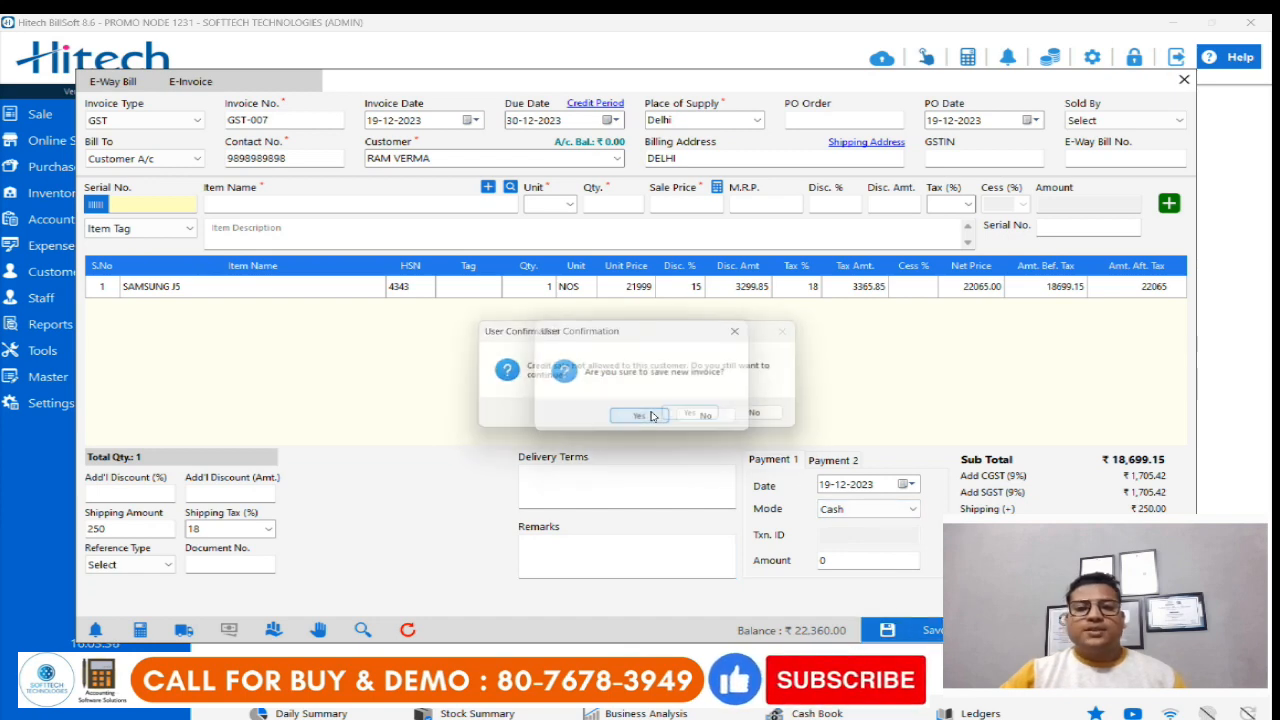
click(698, 418)
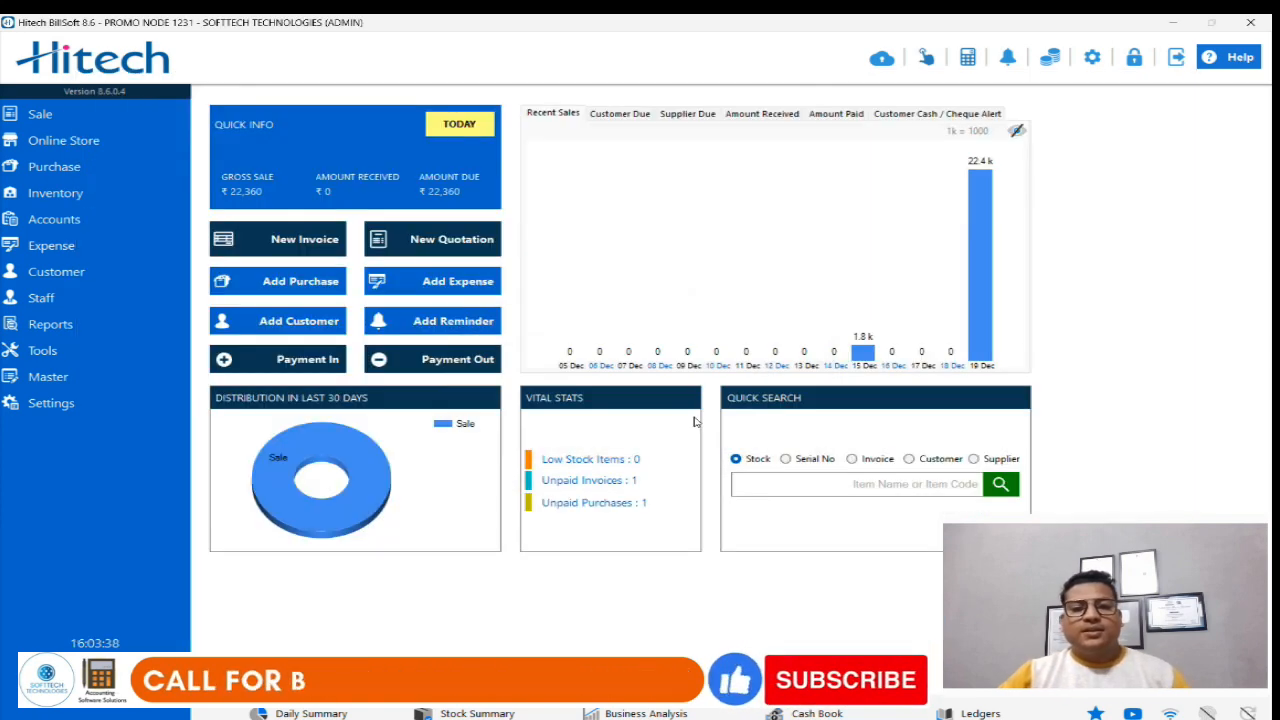
Open the invoice search list, preview the printout of the unpaid 19-Dec-2023 GST invoice, and close the preview and list.
click(104, 116)
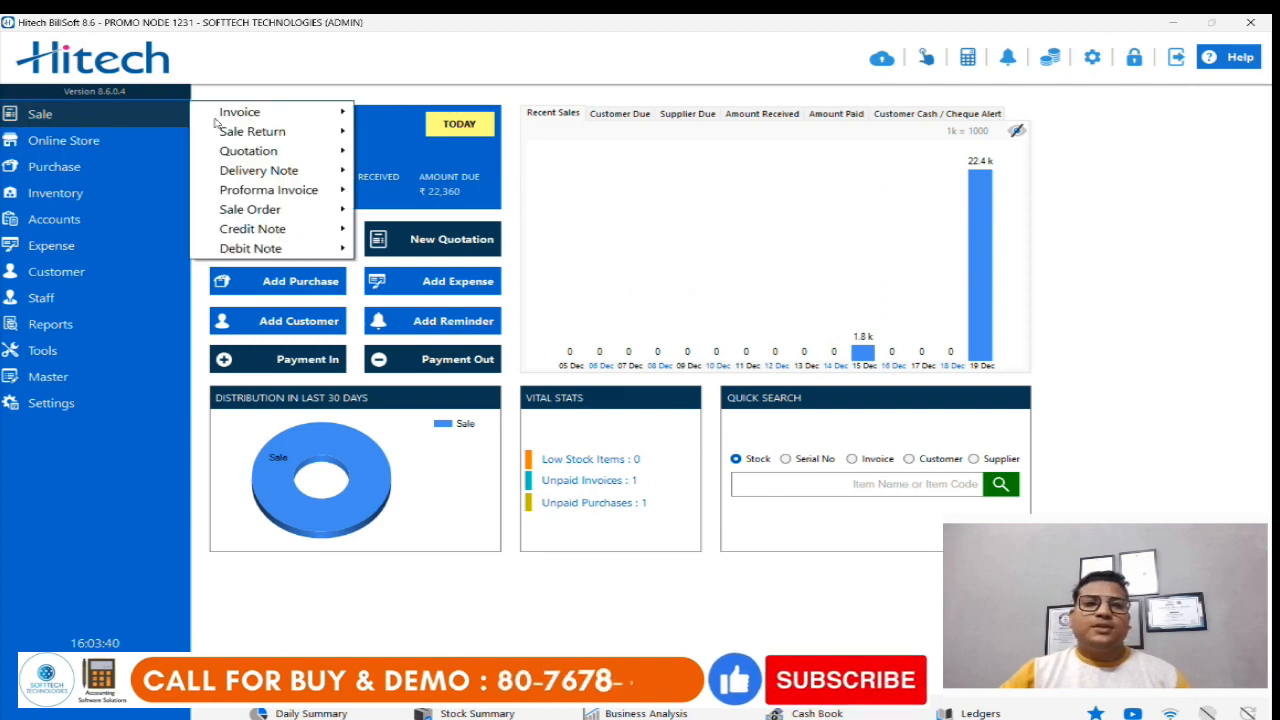
mouse_move(240, 112)
click(420, 133)
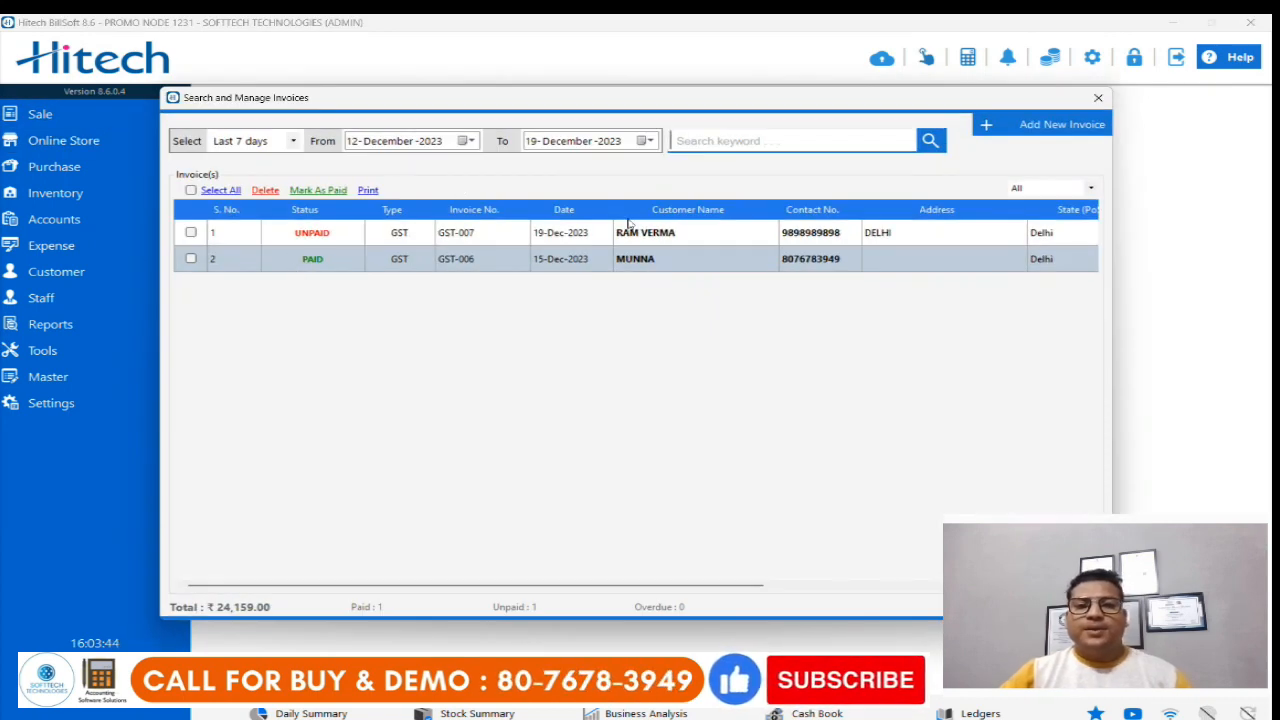
right_click(419, 237)
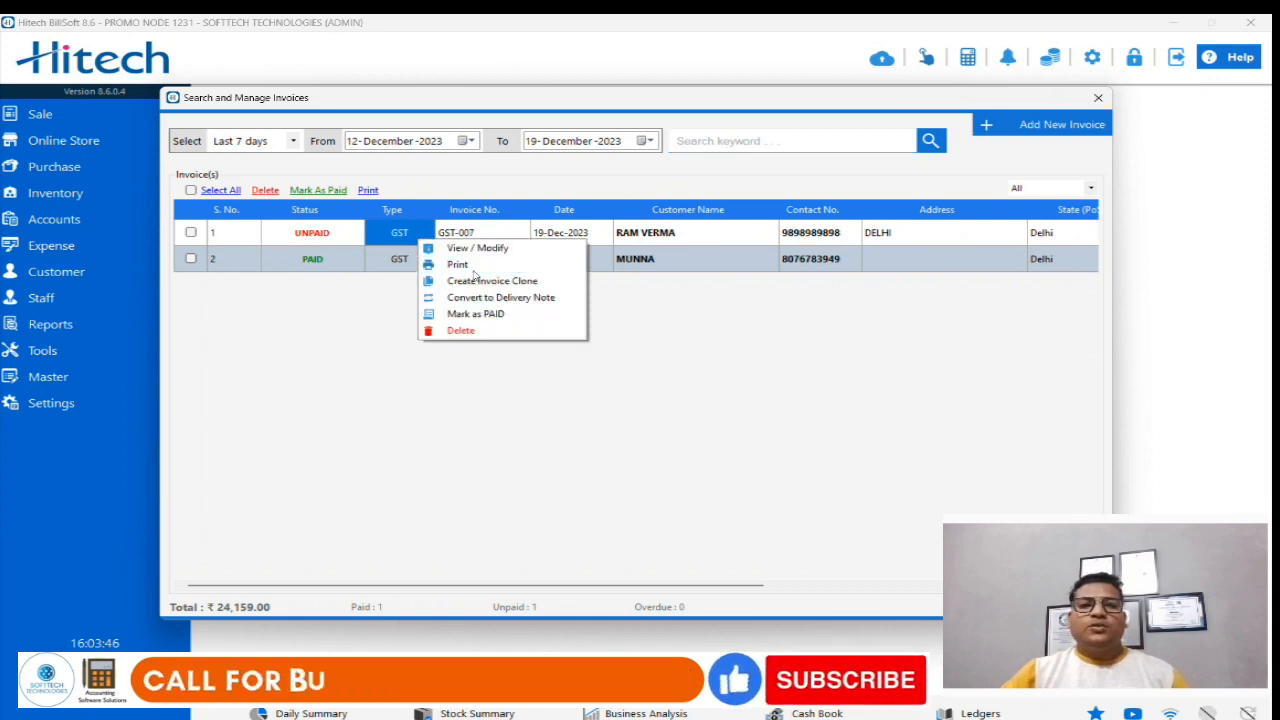
click(473, 275)
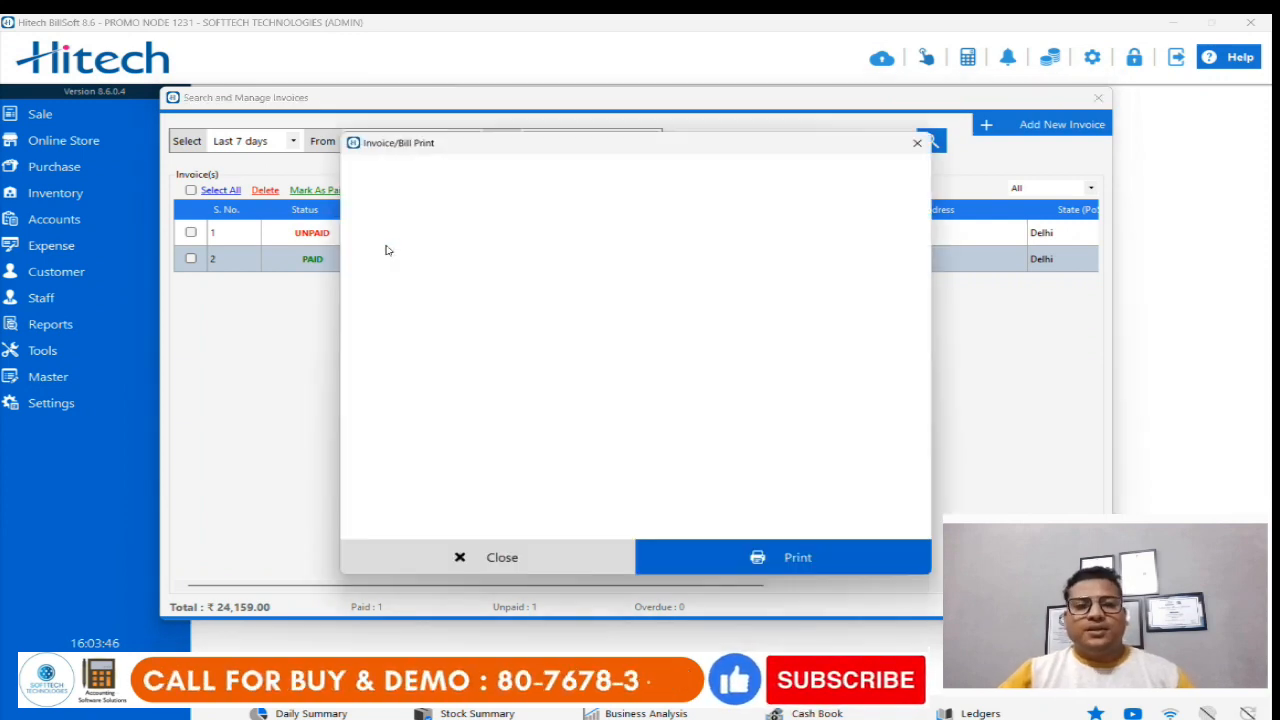
scroll(925, 200, down, 3)
scroll(926, 201, up, 3)
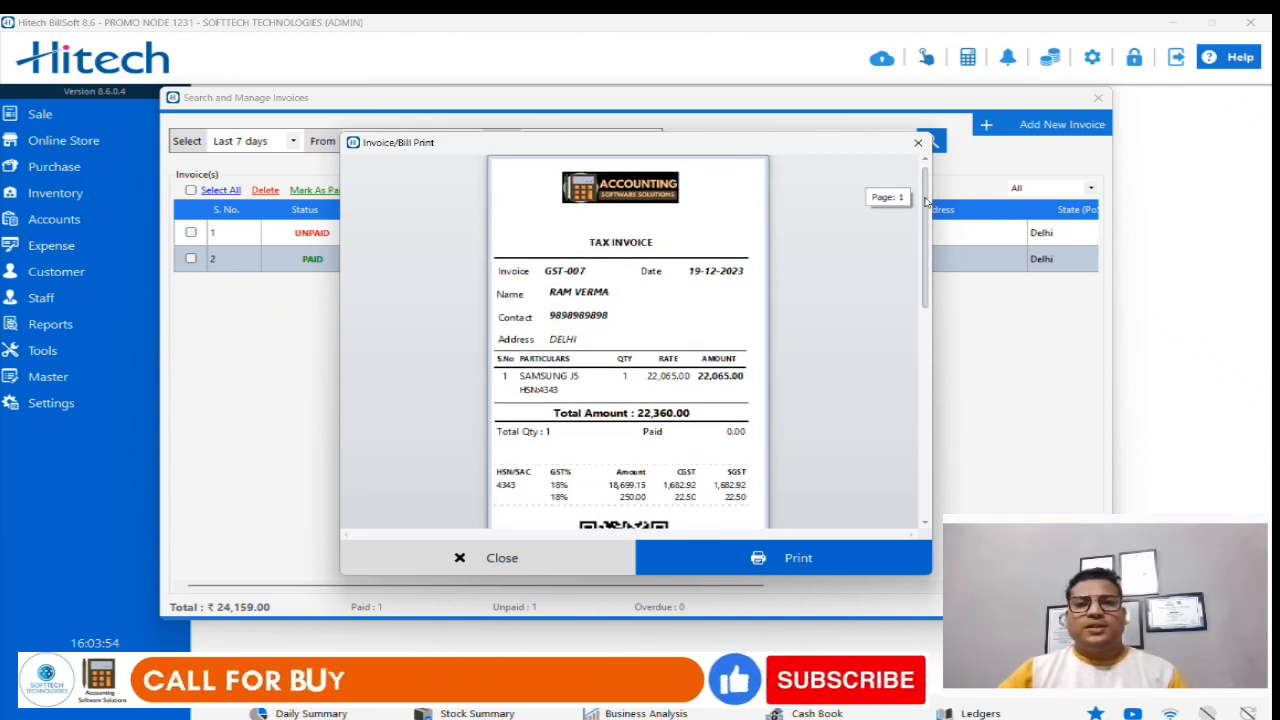
drag(925, 202, 960, 147)
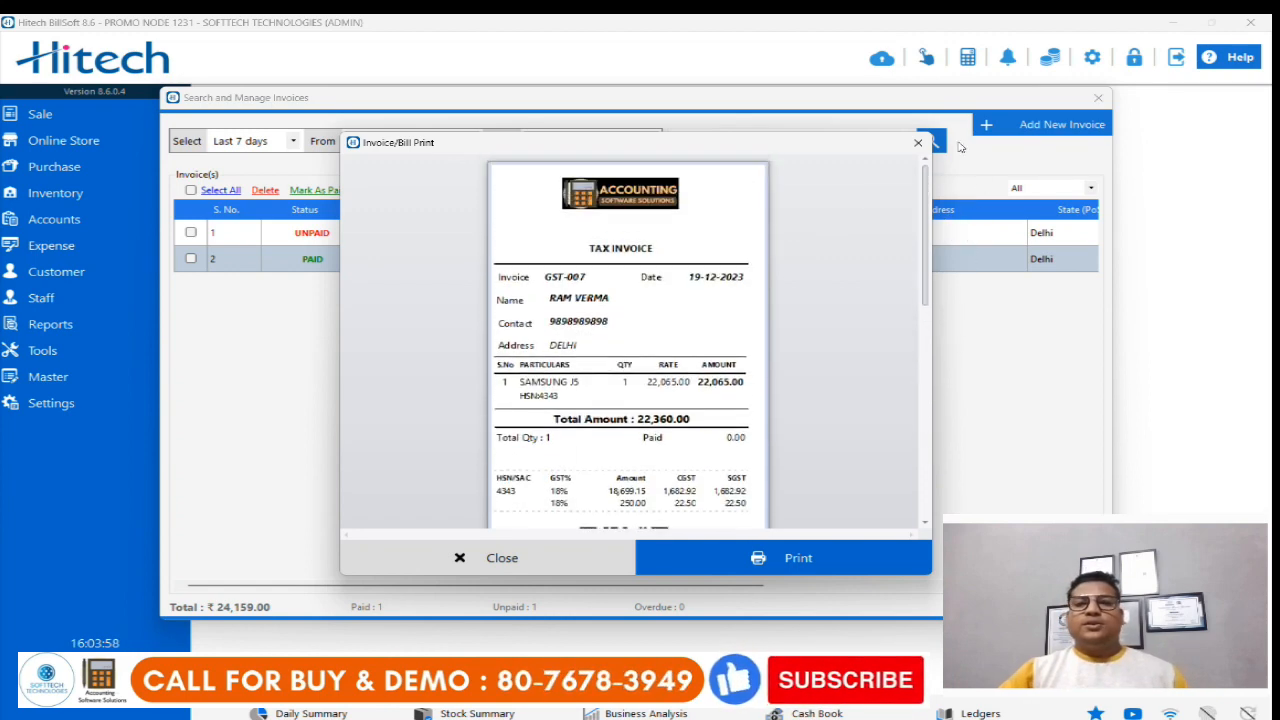
click(920, 143)
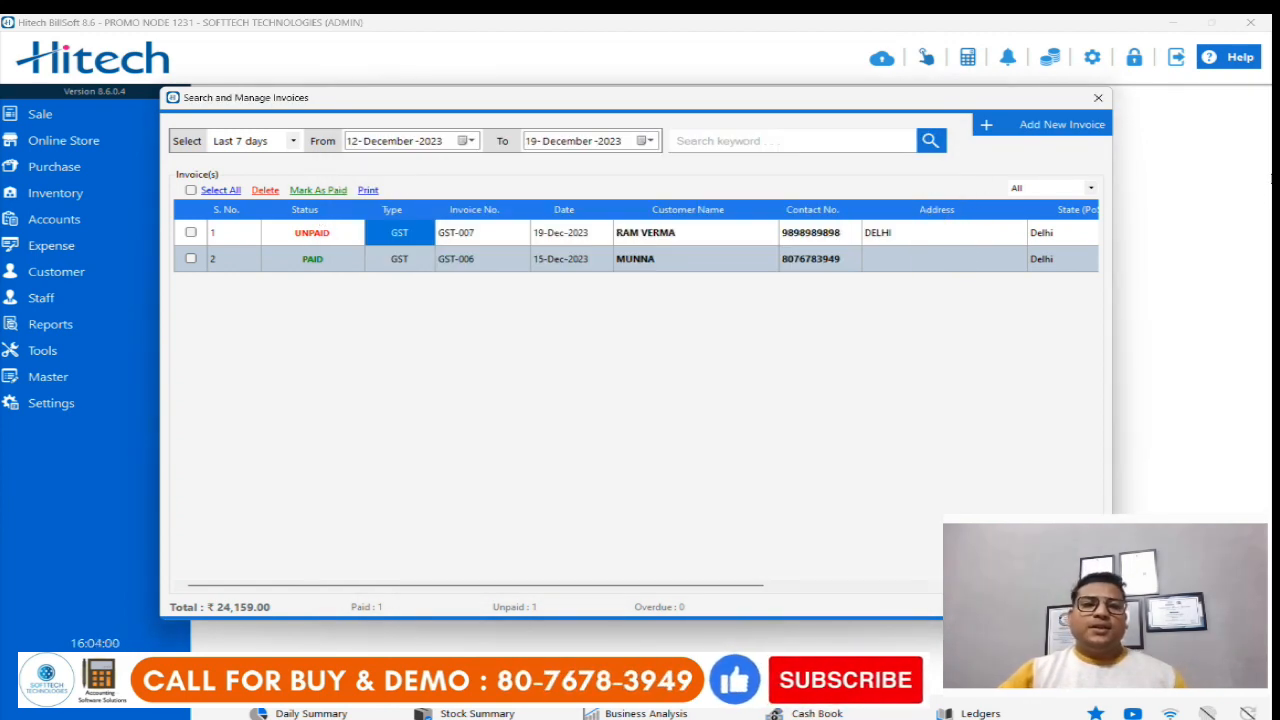
click(1098, 97)
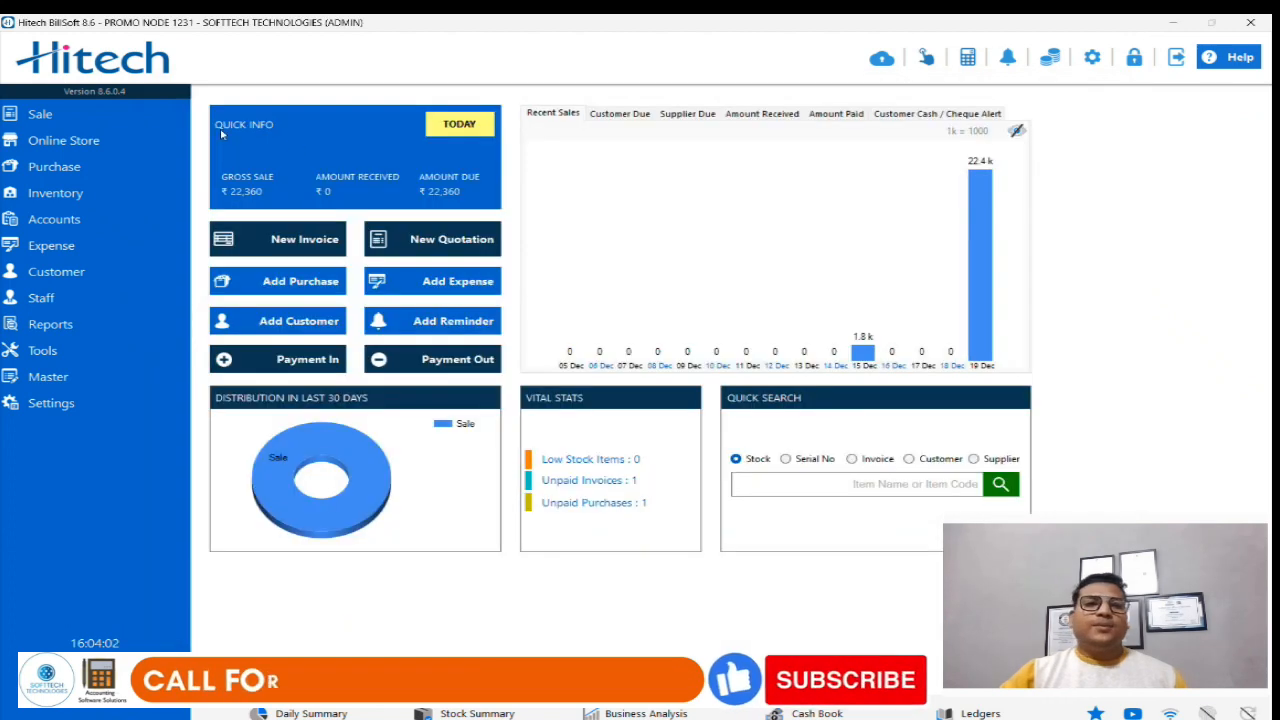
Reopen the invoice search list and check the calendar for its start date, leaving the date range as it is.
click(140, 117)
mouse_move(281, 115)
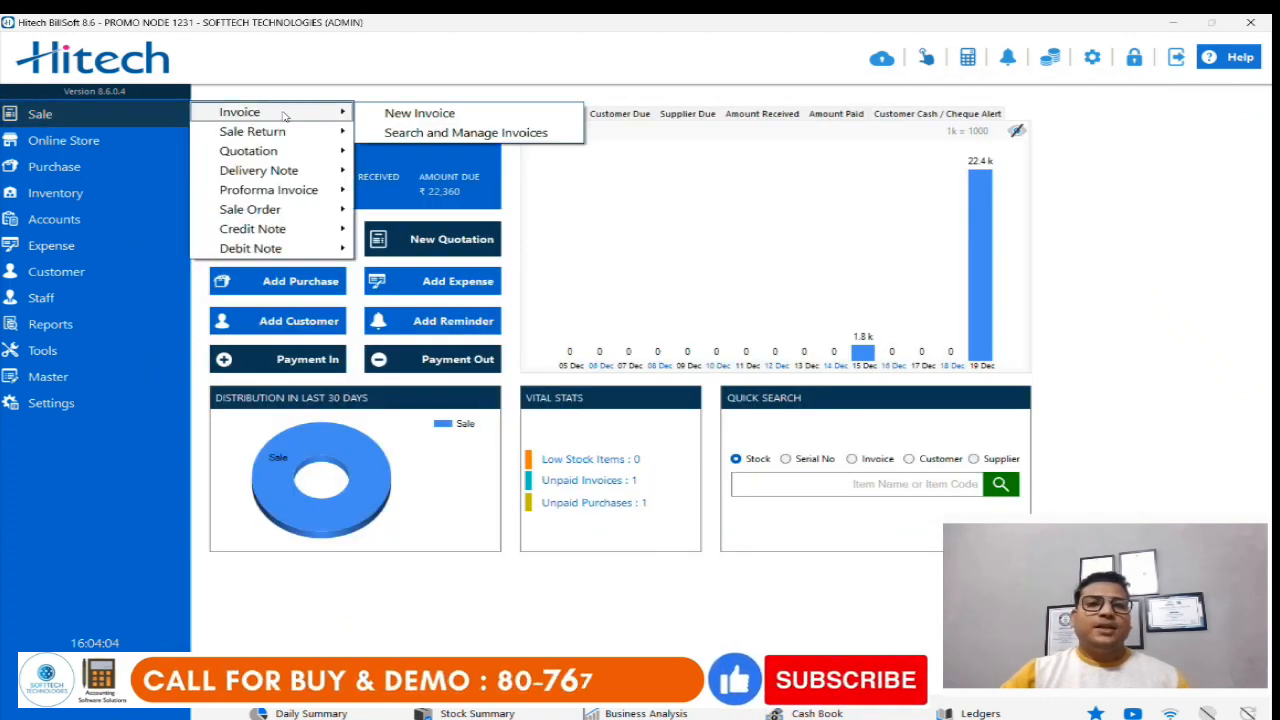
click(436, 133)
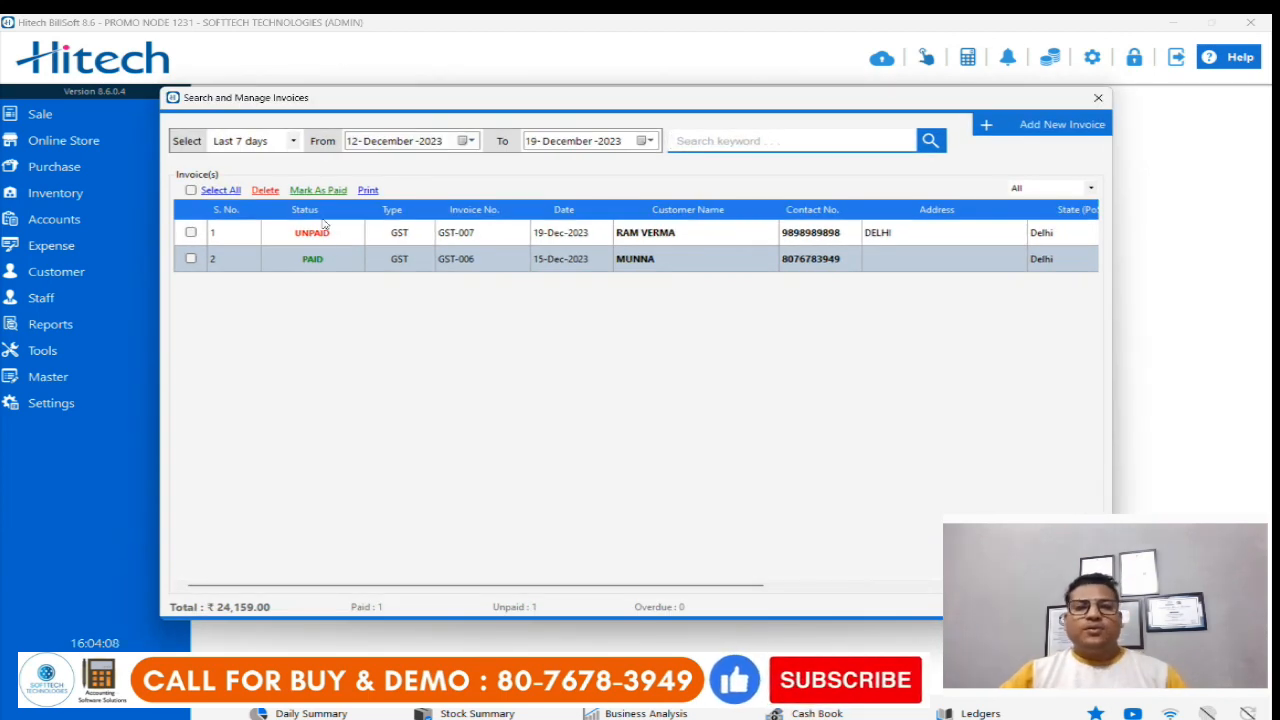
click(467, 141)
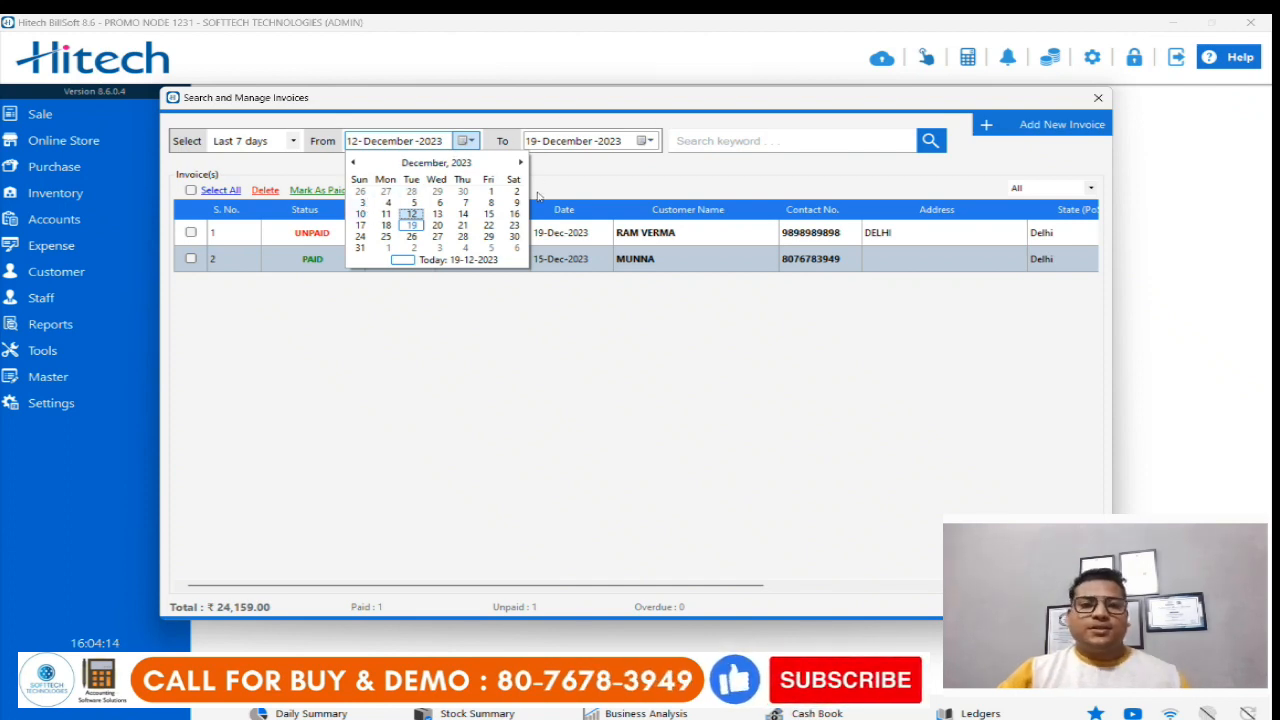
click(537, 196)
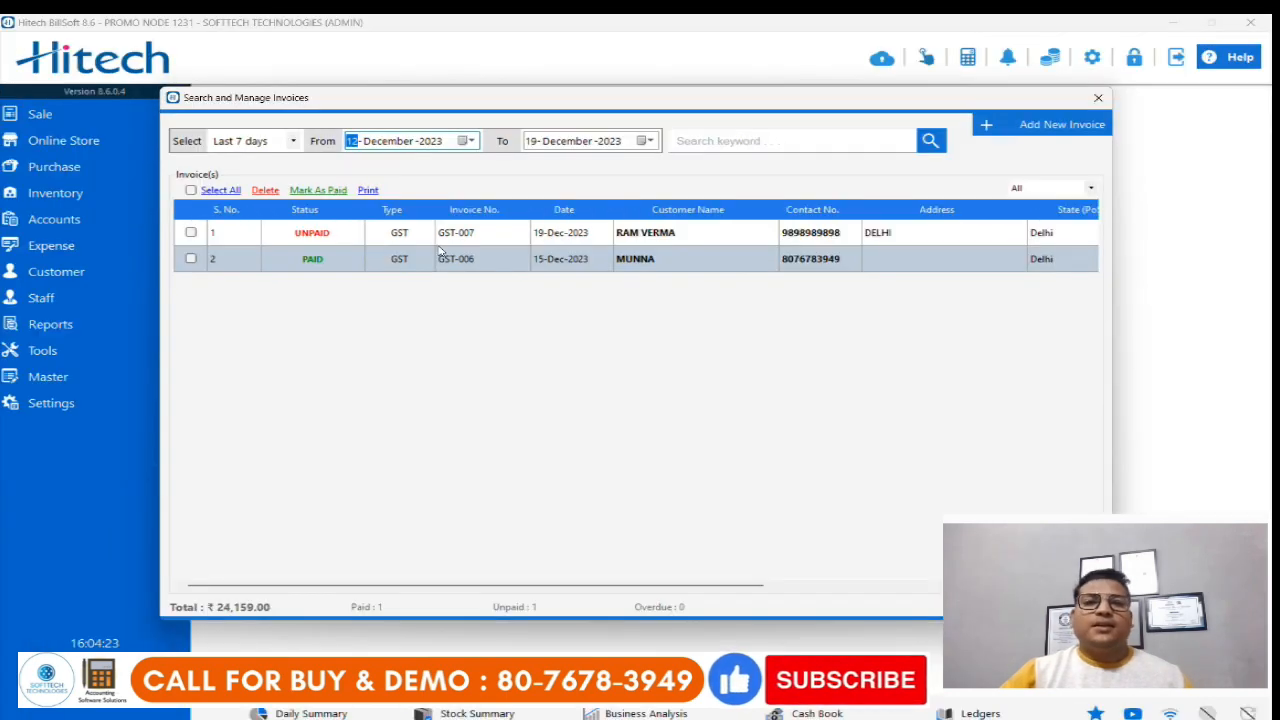
Modify the unpaid 19-Dec-2023 invoice by setting its shipping amount to 150, and save the update.
click(638, 220)
right_click(459, 232)
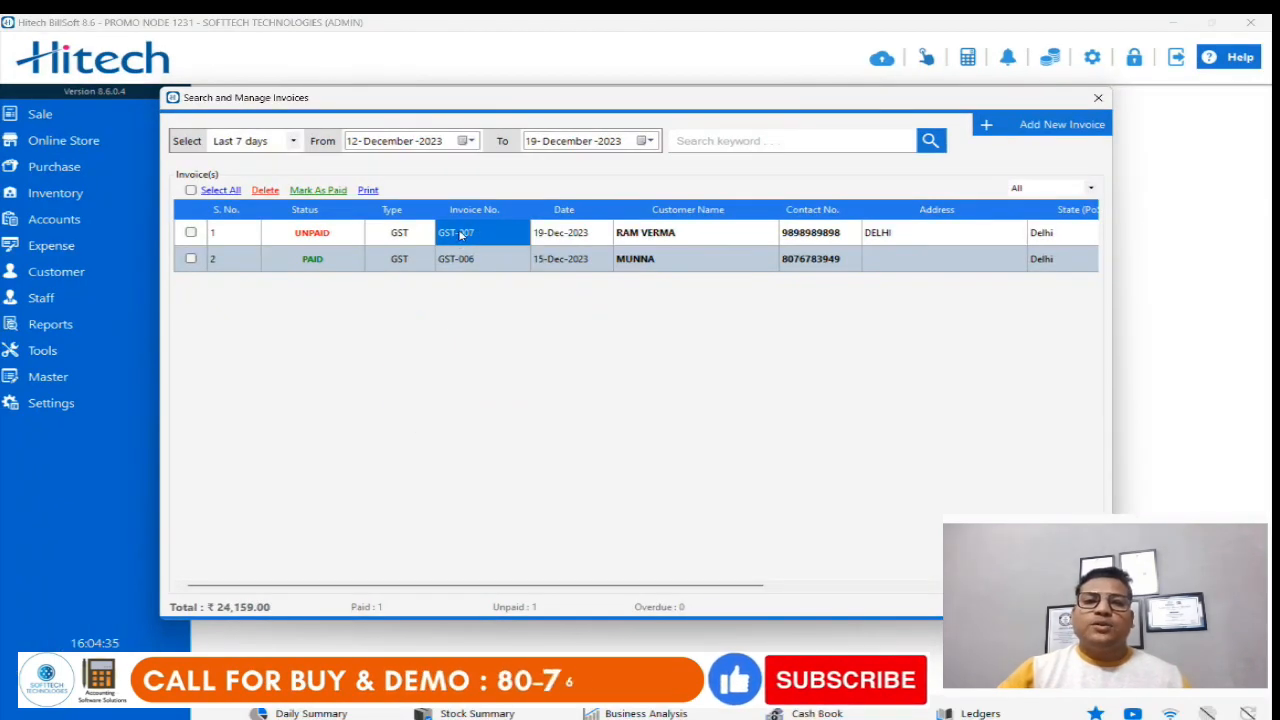
right_click(460, 234)
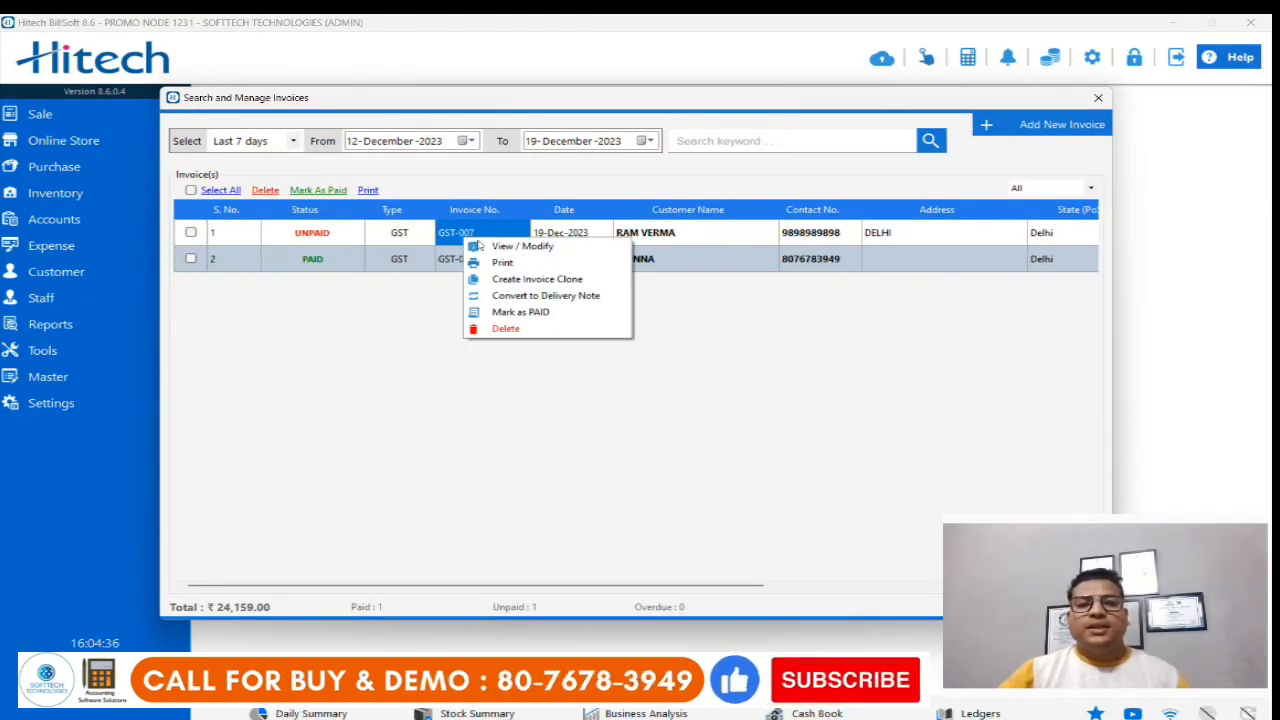
click(522, 246)
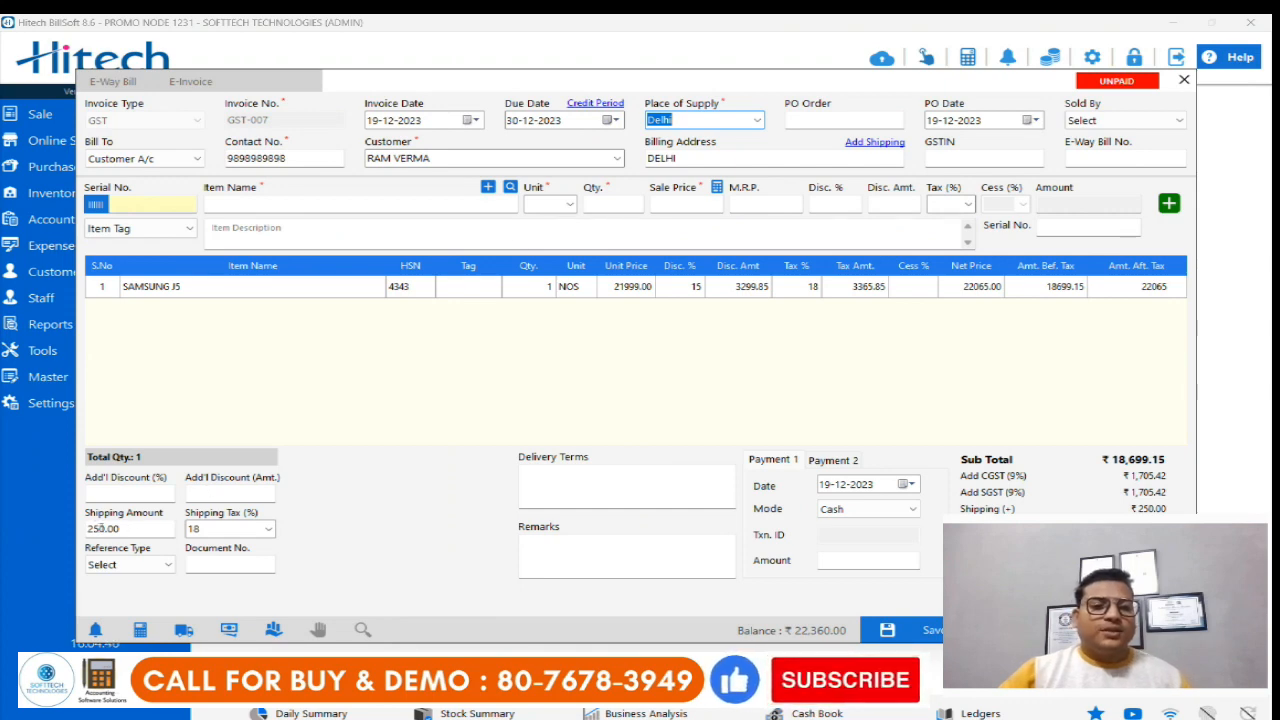
double_click(101, 528)
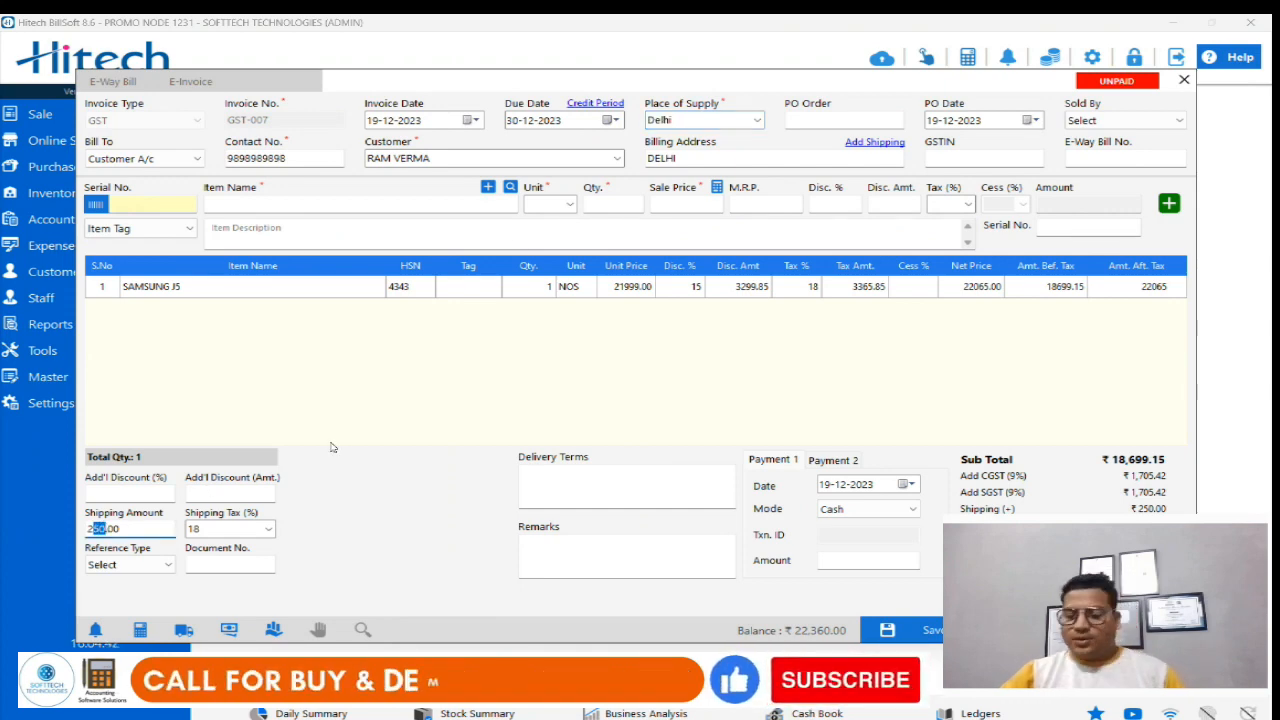
text(15)
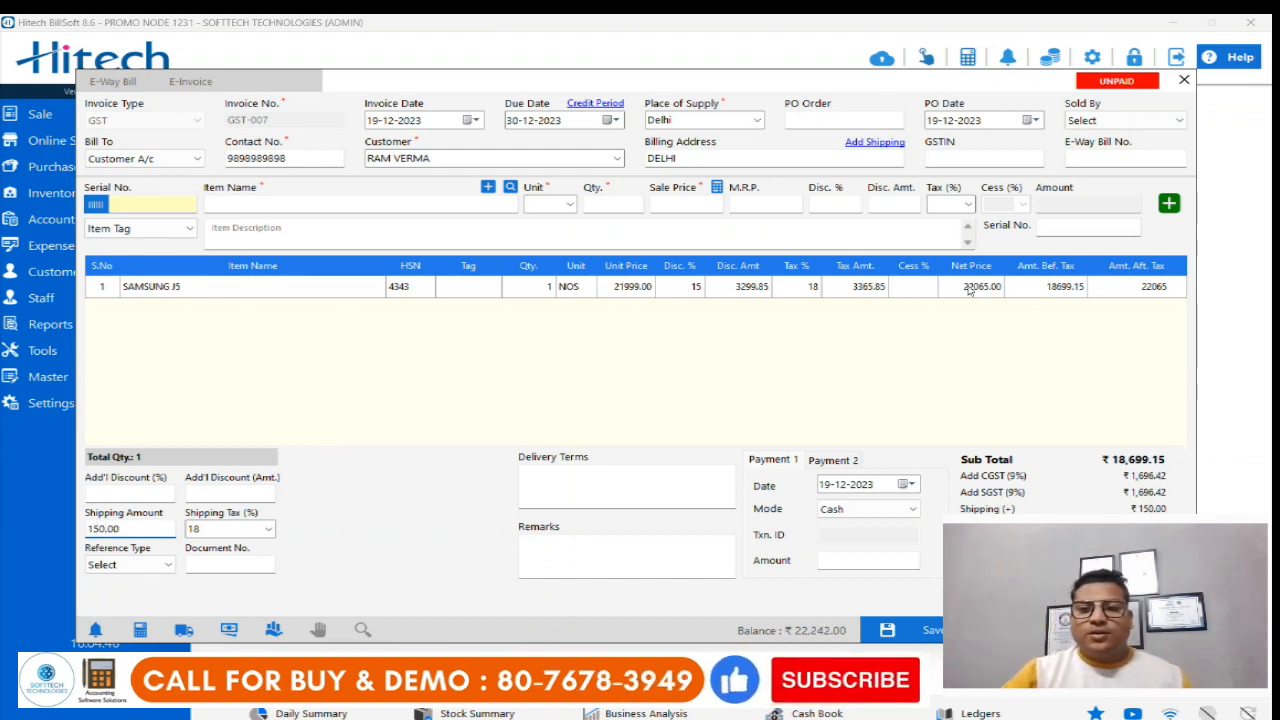
click(262, 209)
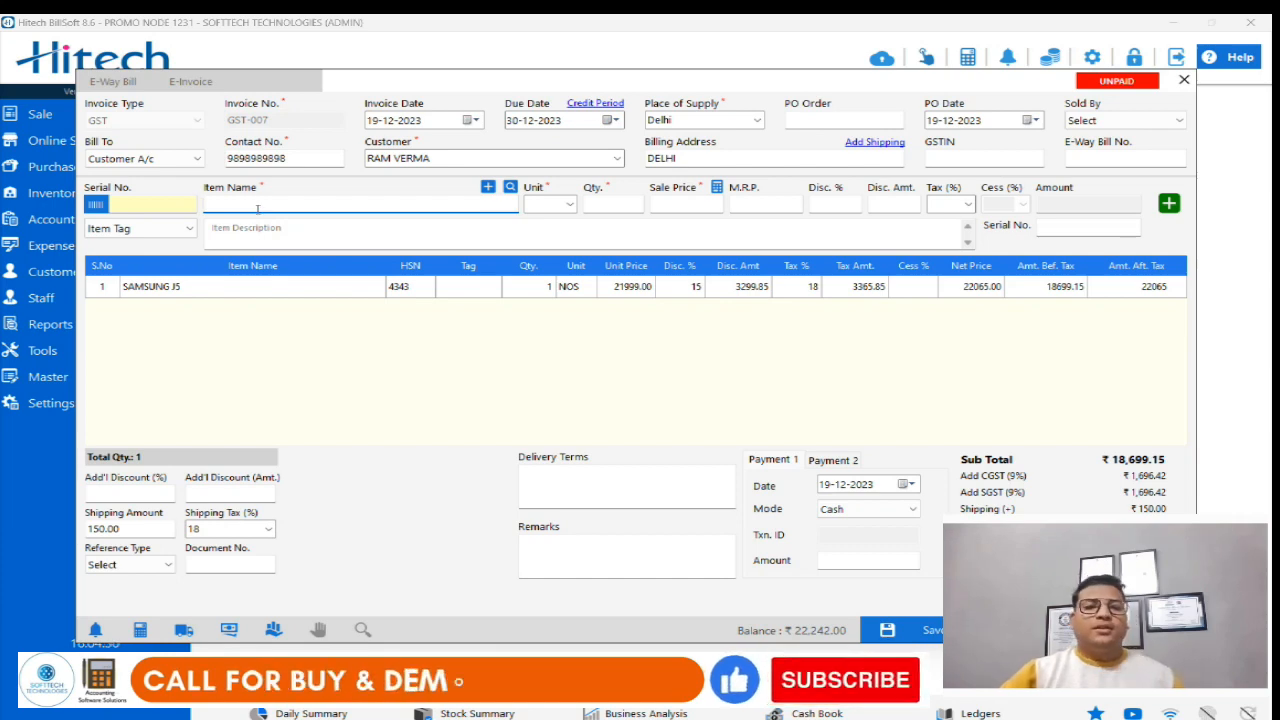
click(908, 632)
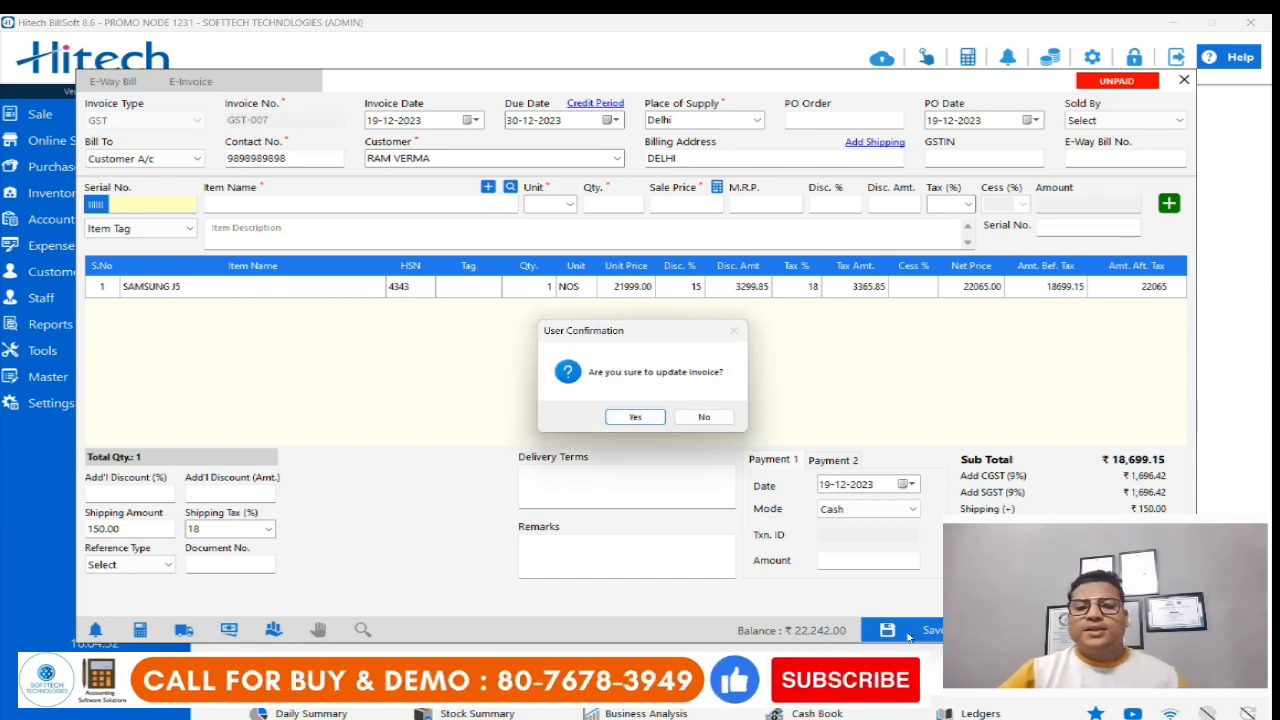
click(634, 418)
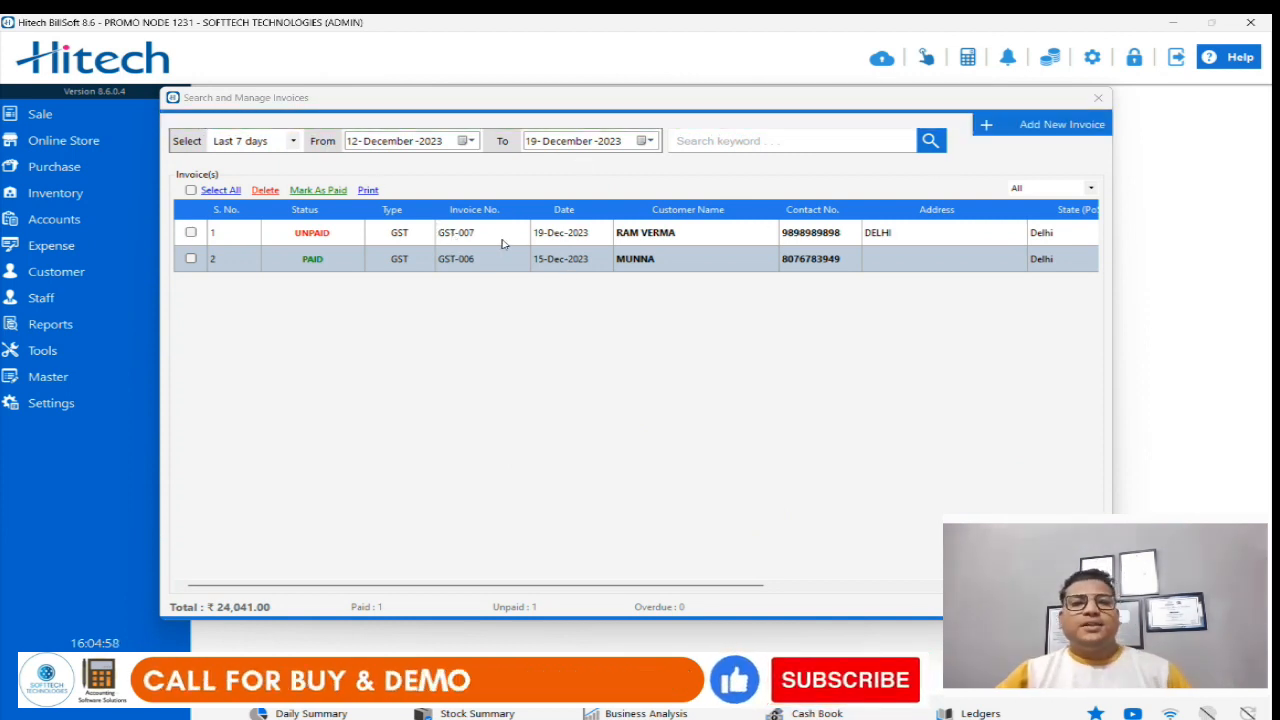
Delete the unpaid 19-Dec-2023 GST invoice from the list and confirm its deletion.
right_click(471, 239)
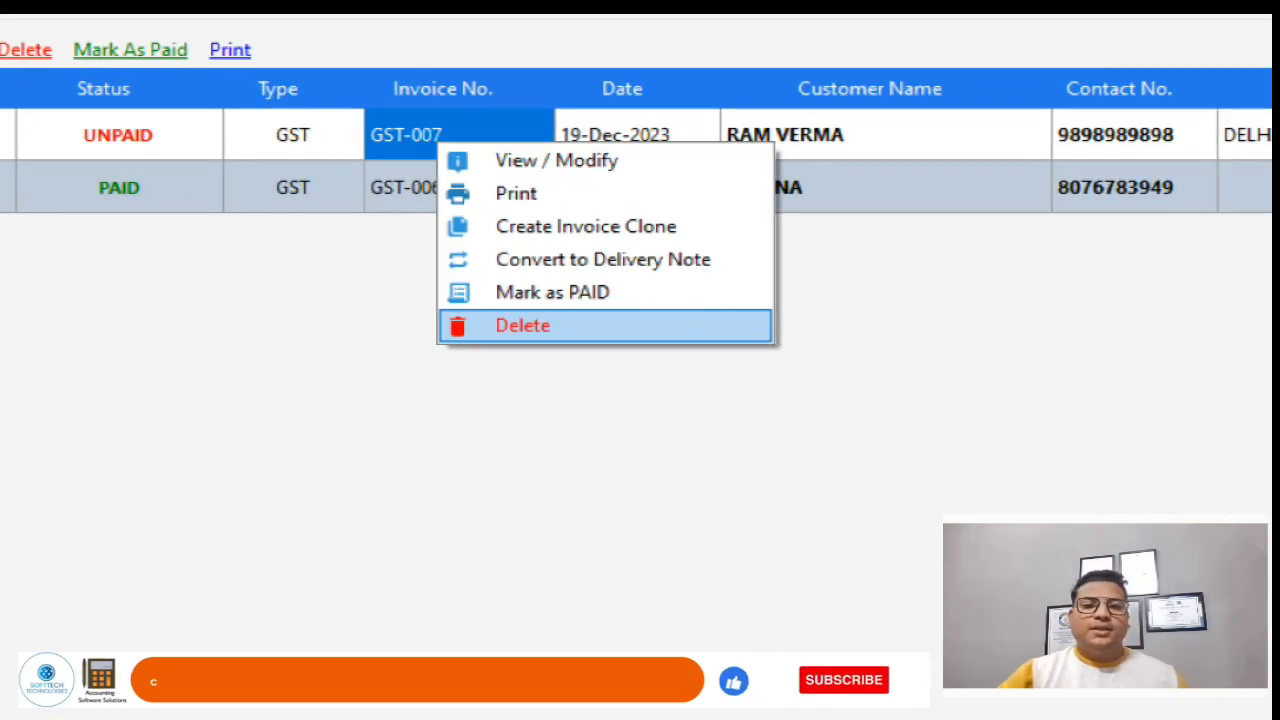
click(549, 333)
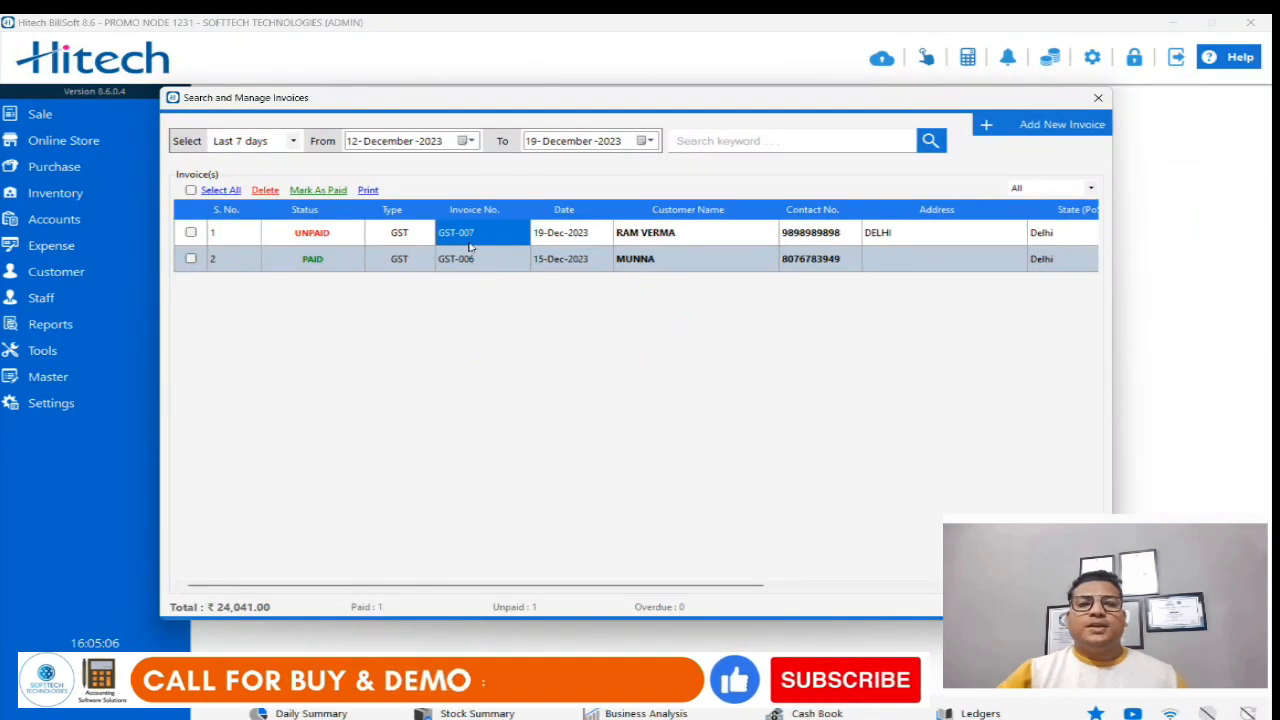
right_click(466, 236)
click(549, 330)
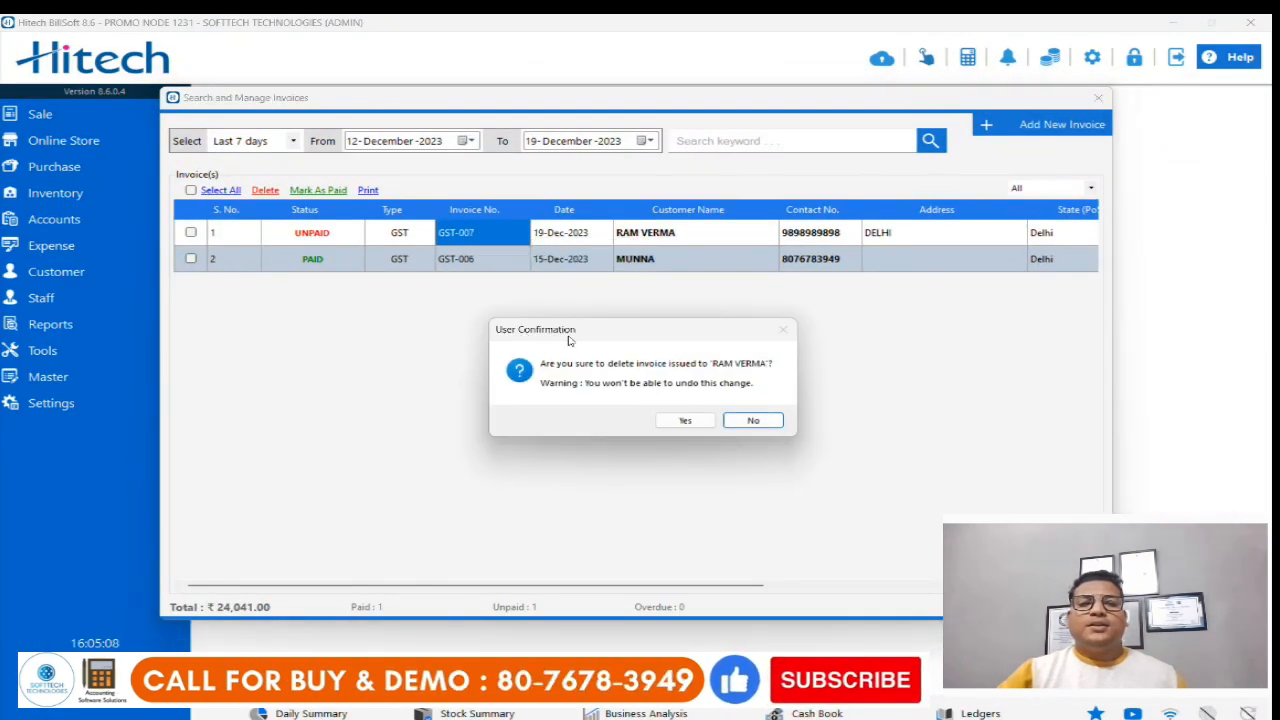
click(683, 420)
click(750, 418)
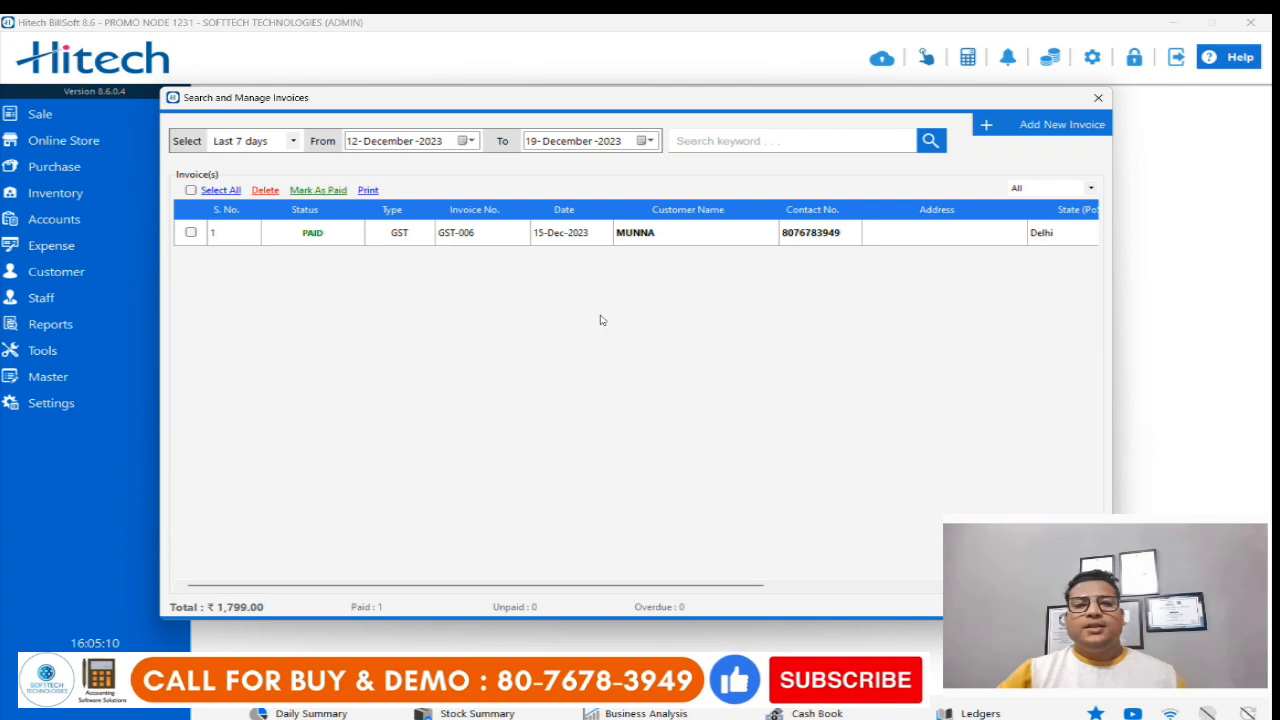